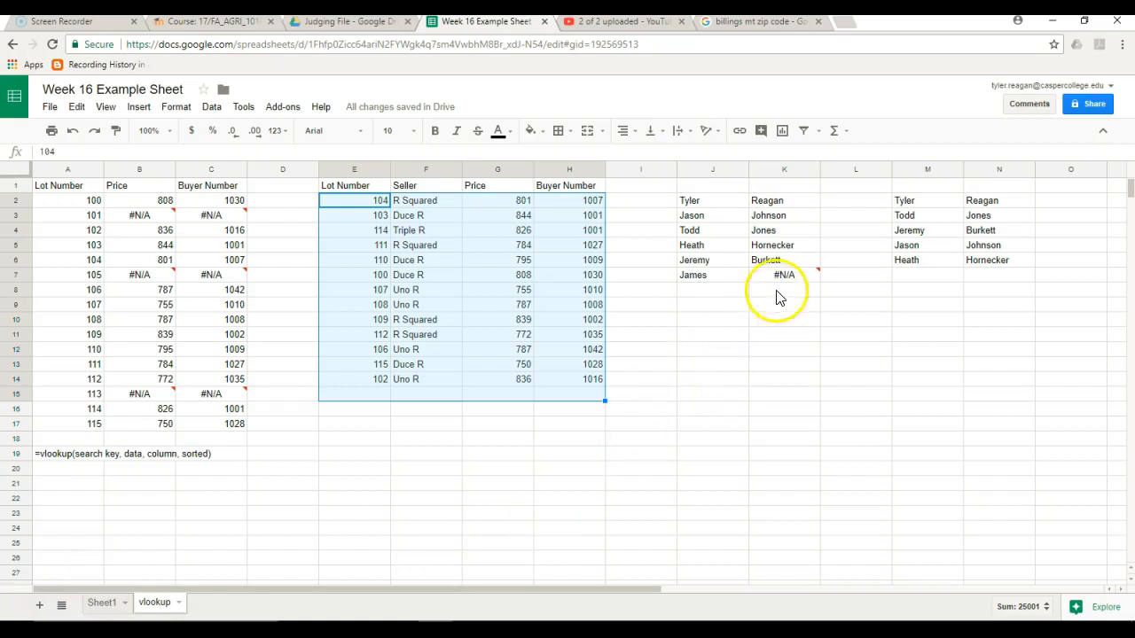
Examine the name lookup in K7, its search key in J7 and its lookup range M2:N6
click(700, 282)
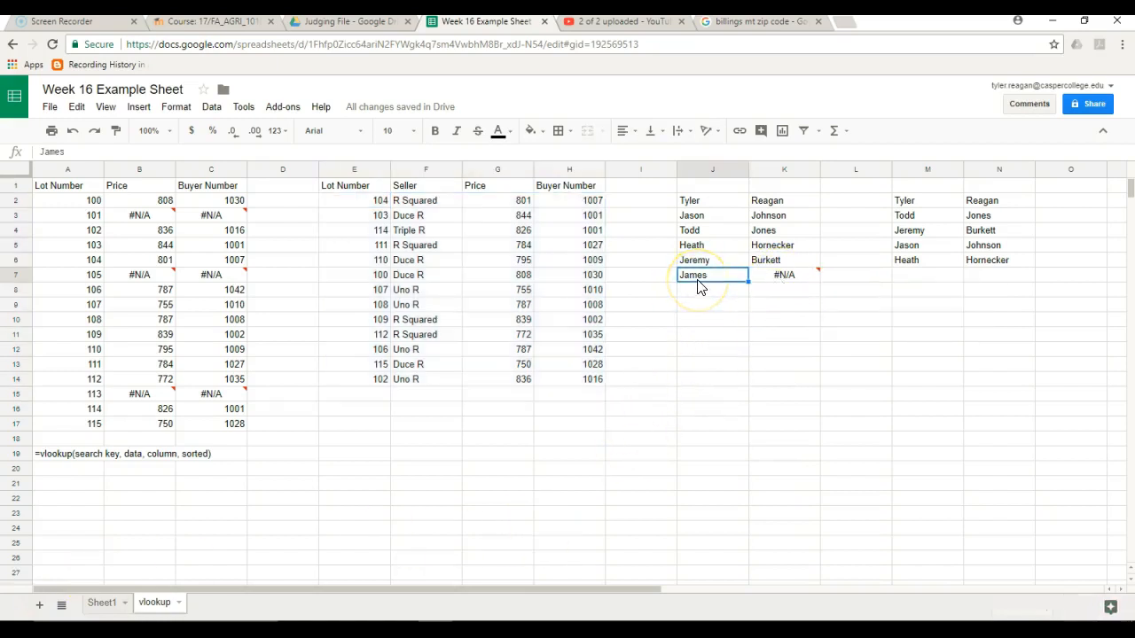
click(911, 200)
drag(910, 244, 912, 266)
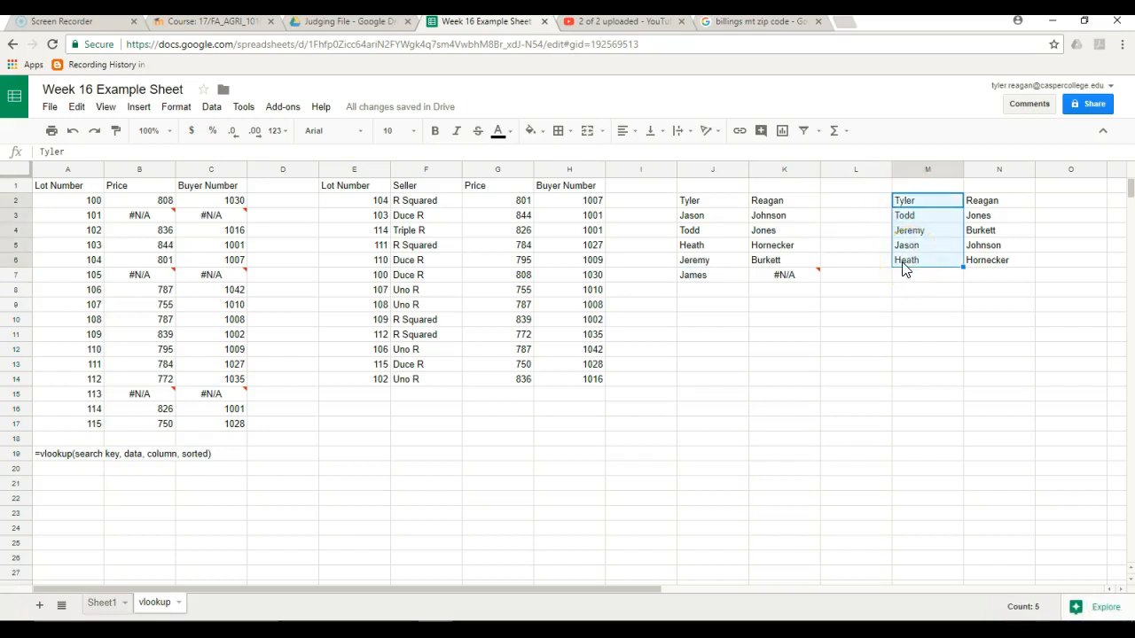
click(771, 278)
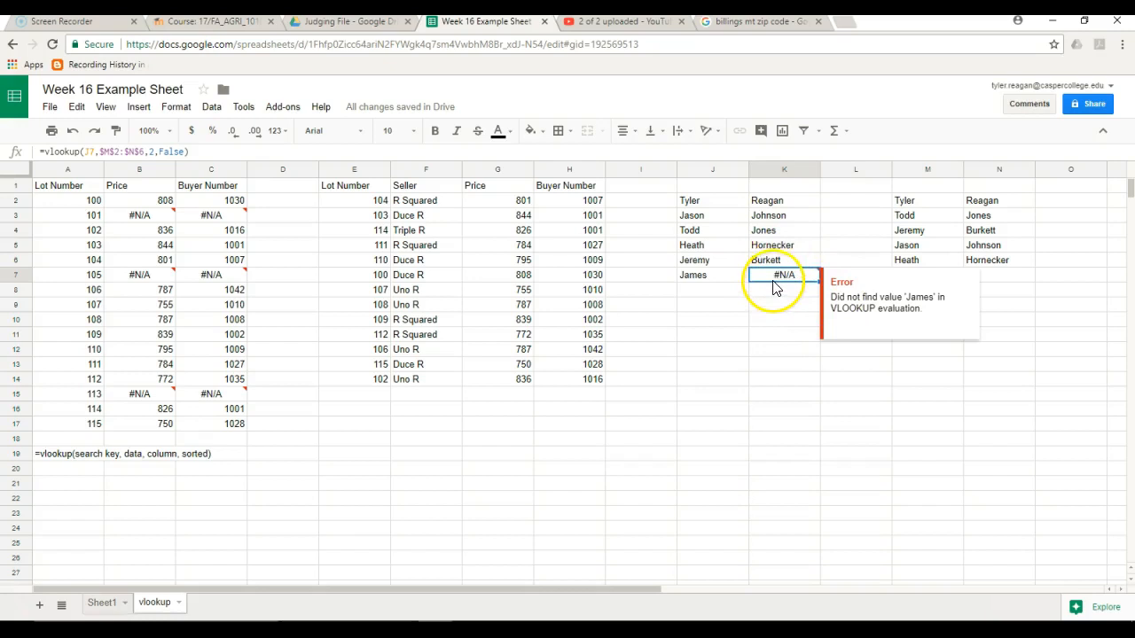
double_click(777, 280)
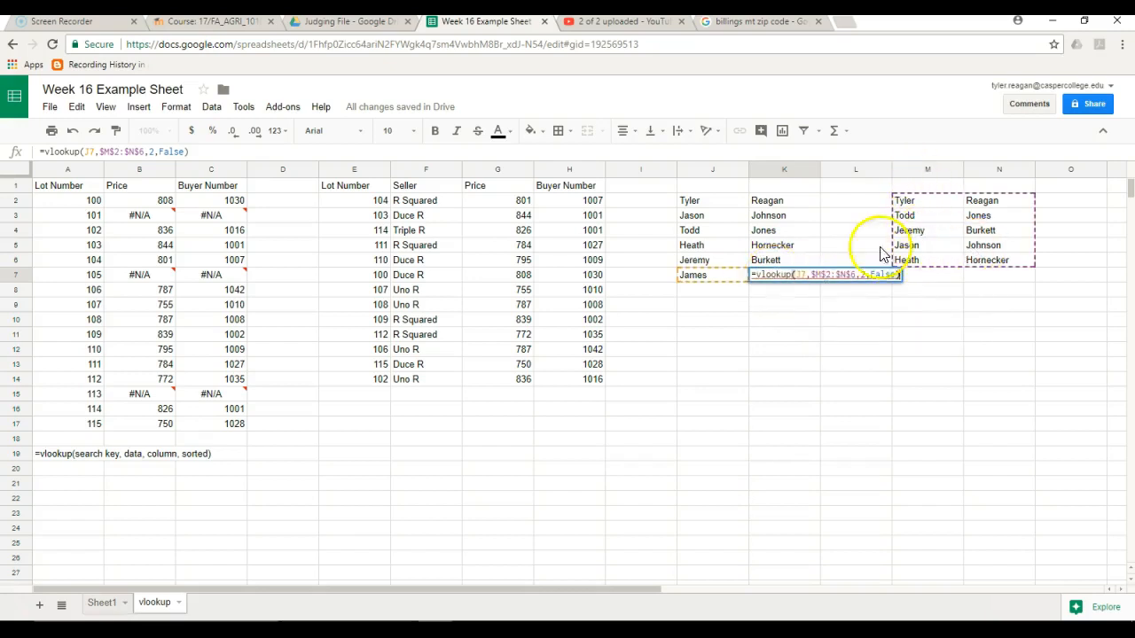
double_click(802, 275)
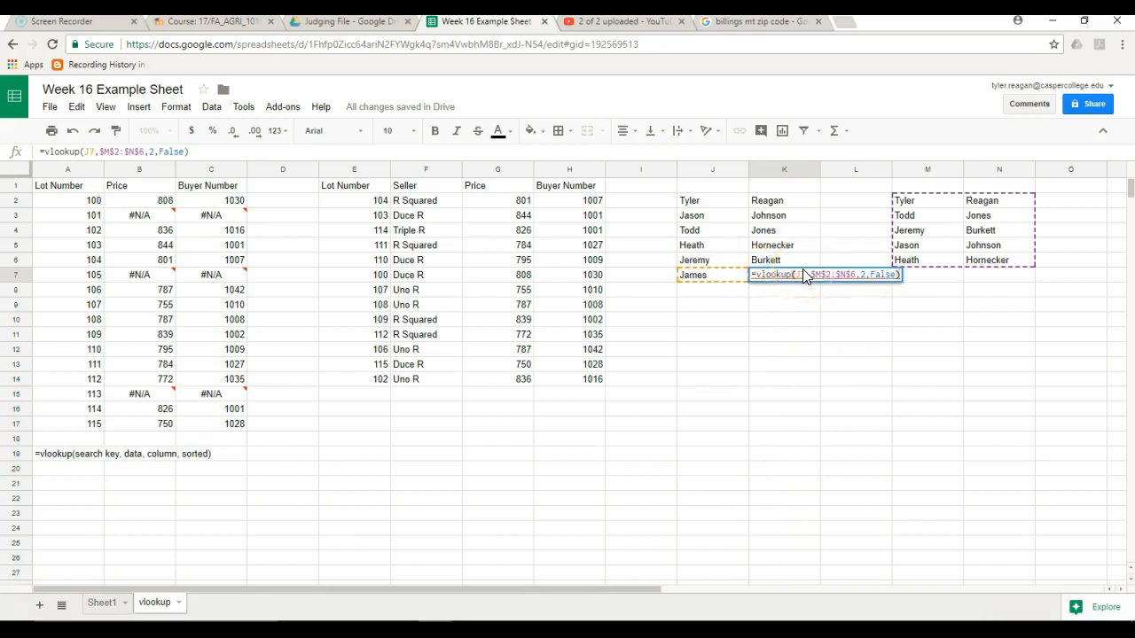
click(577, 378)
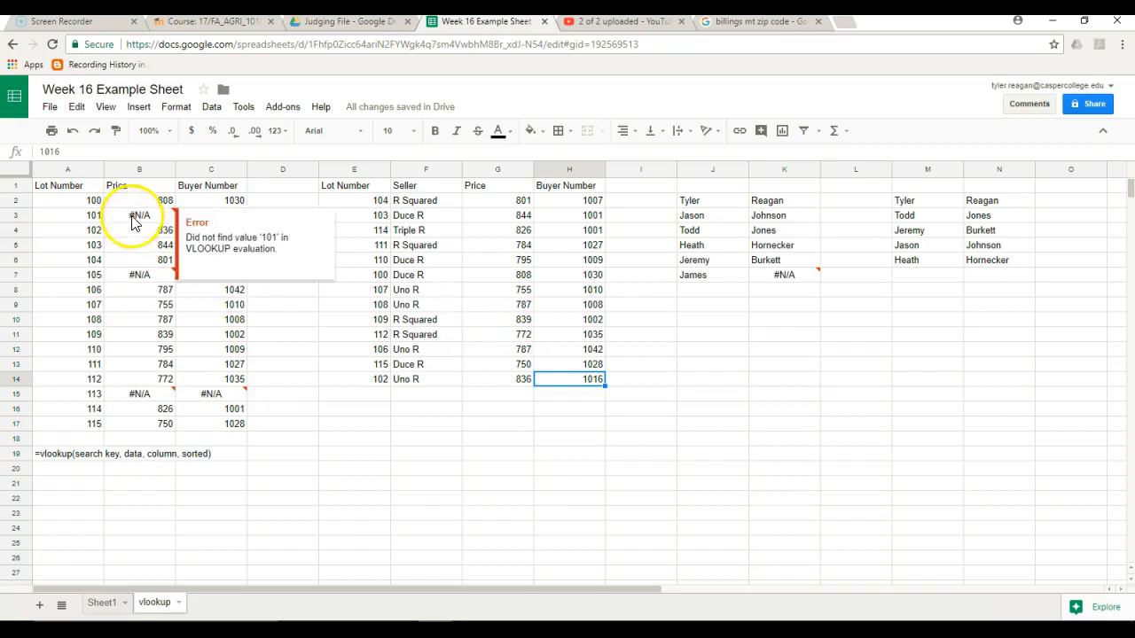
Inspect the VLOOKUP formulas in the Price and Buyer Number columns, including those for lots 101 and 113
click(203, 393)
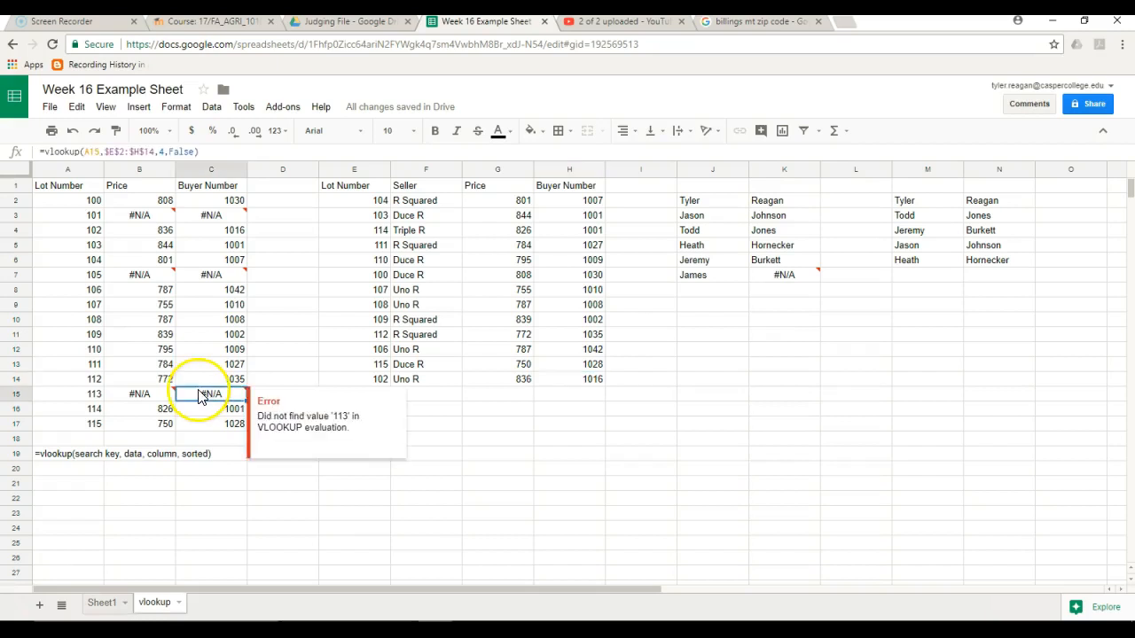
click(160, 399)
click(162, 260)
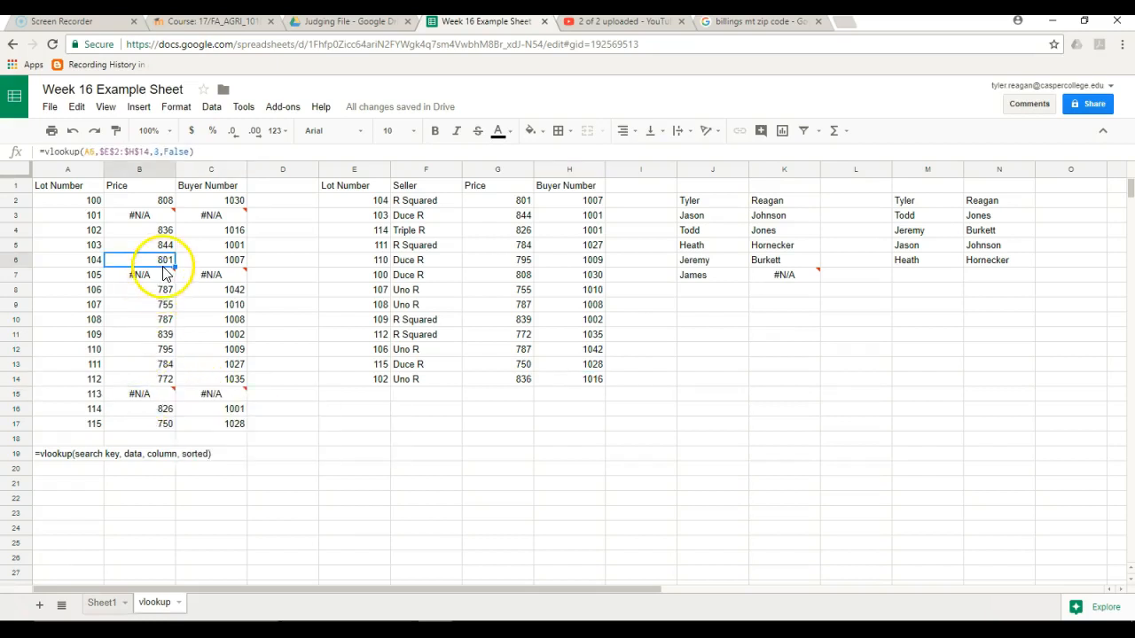
click(196, 262)
click(203, 217)
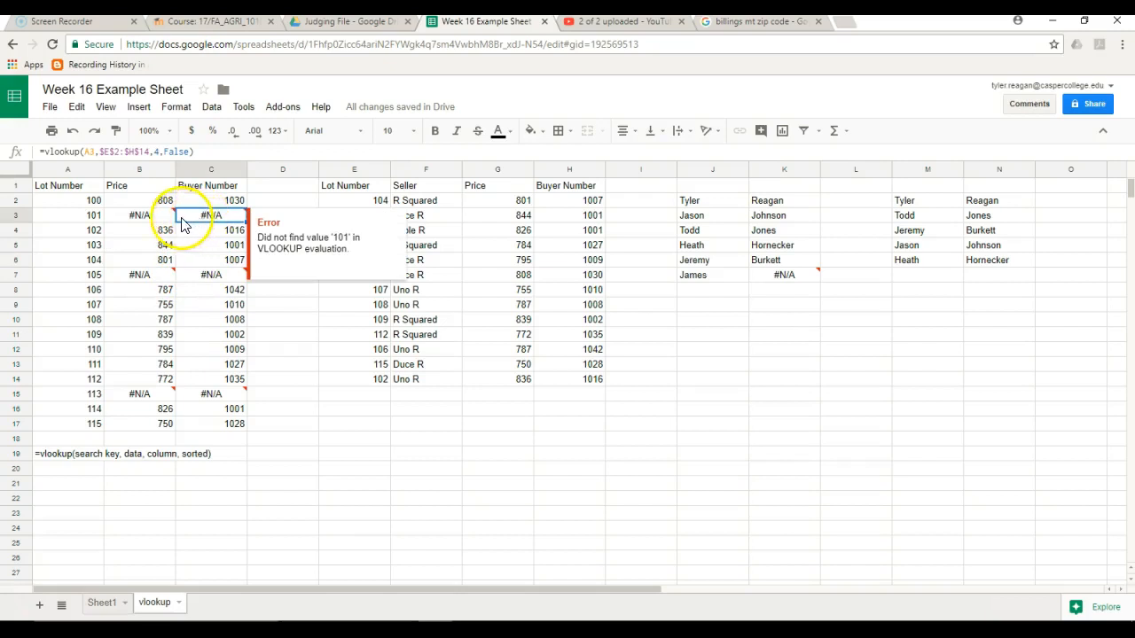
click(161, 220)
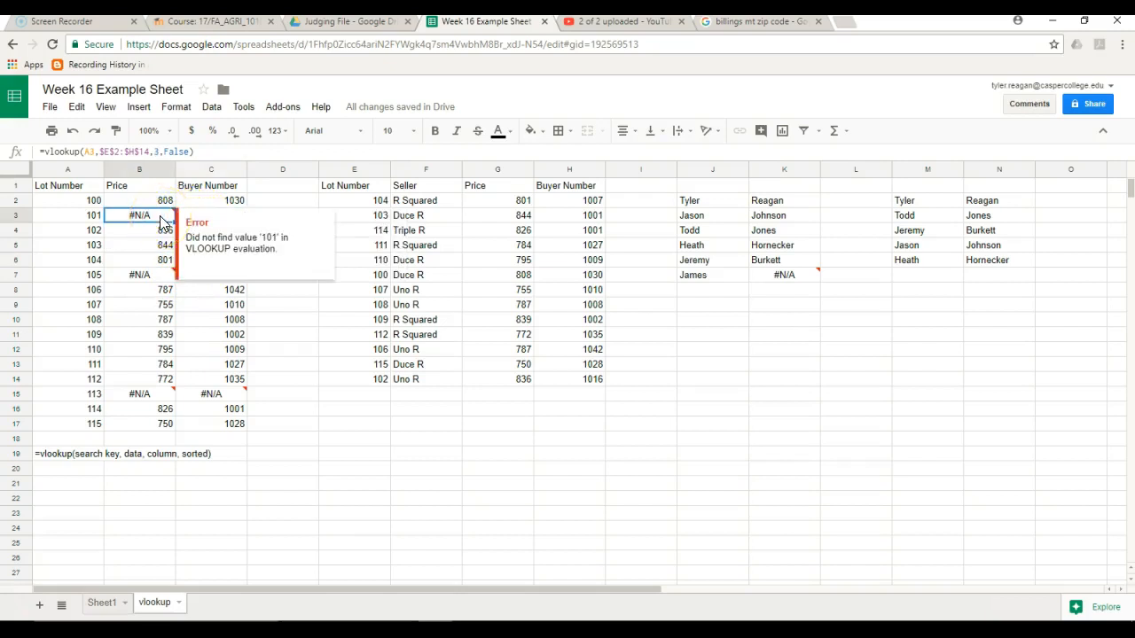
click(158, 250)
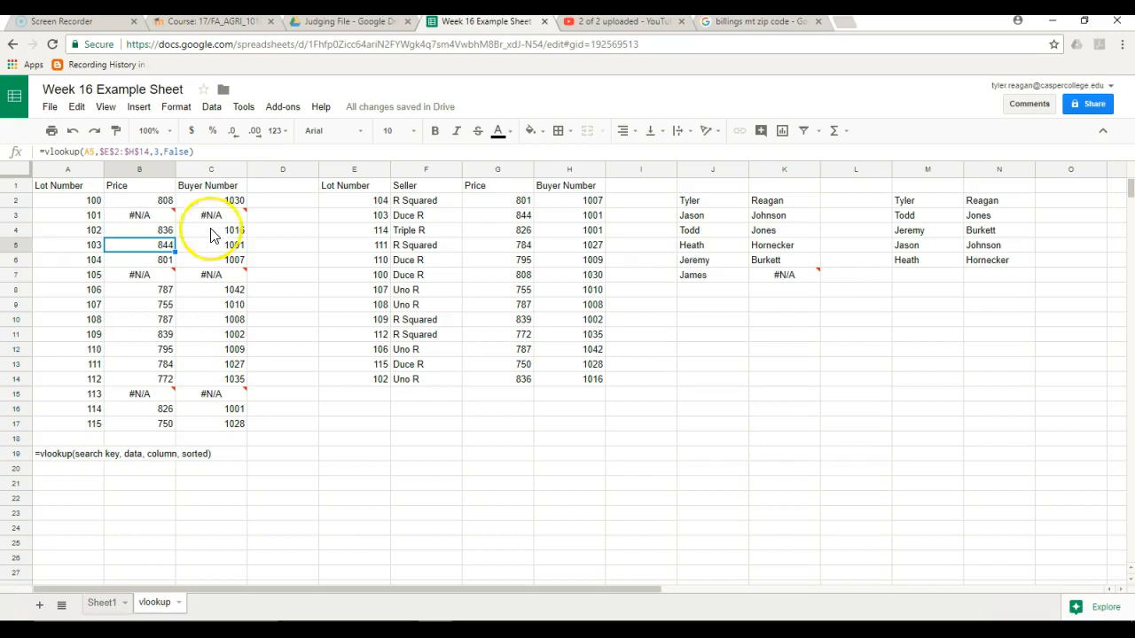
Enter =B2+C2 in D2 and copy the formula down to D3
click(282, 215)
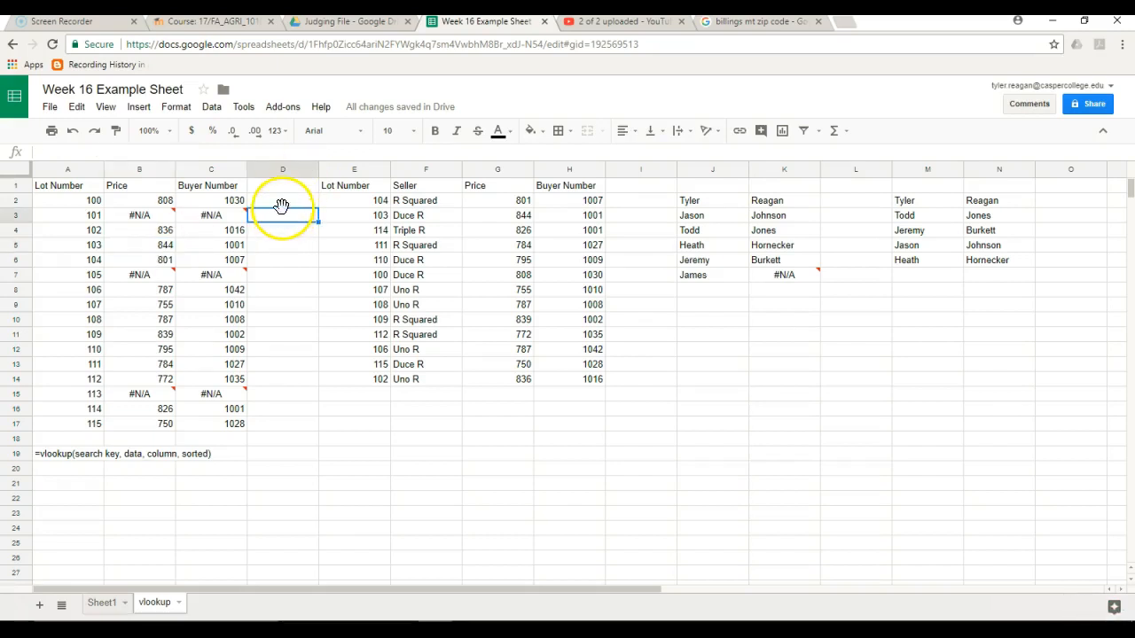
click(283, 203)
text(=)
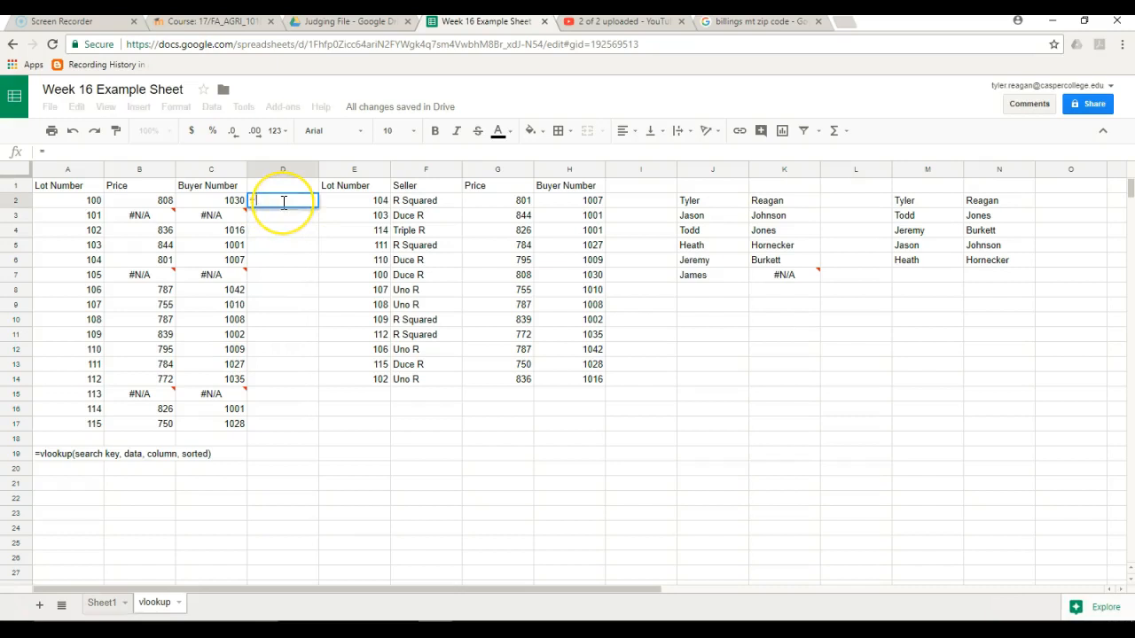
text(B2+C2)
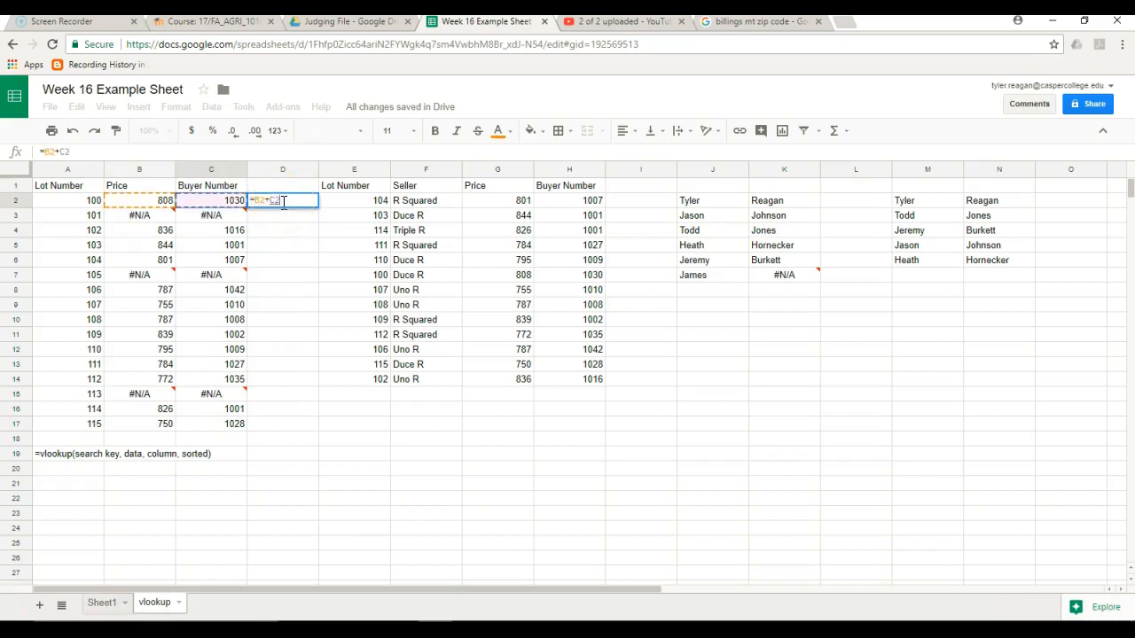
key(Return)
click(299, 202)
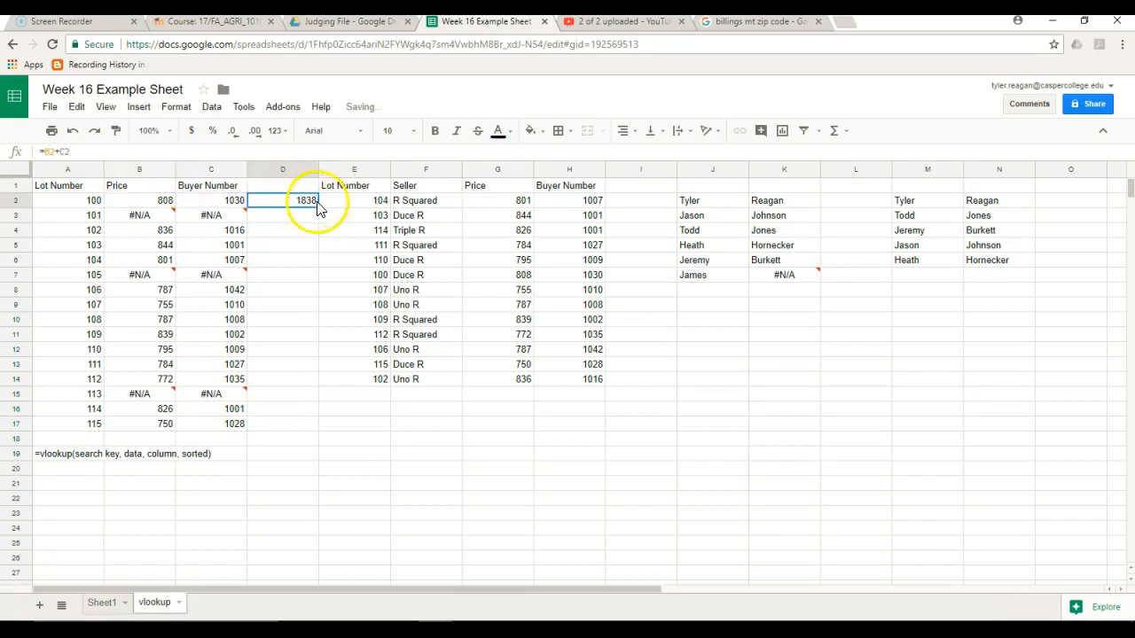
drag(317, 208, 316, 221)
click(303, 219)
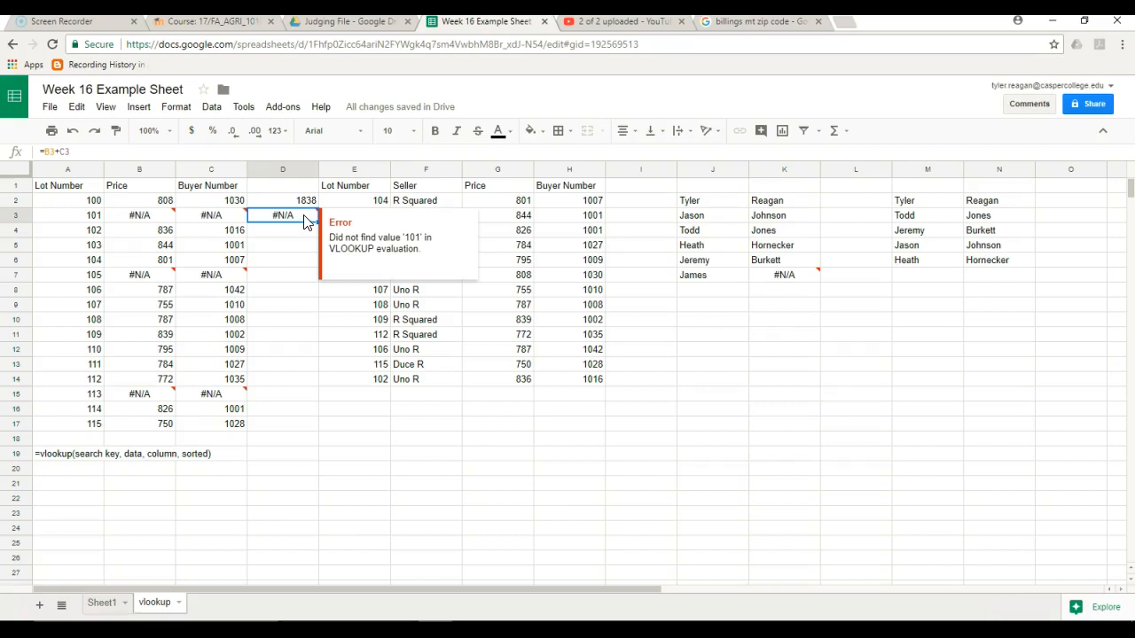
Clear the trial sum formulas from D2:D3
drag(302, 202, 301, 228)
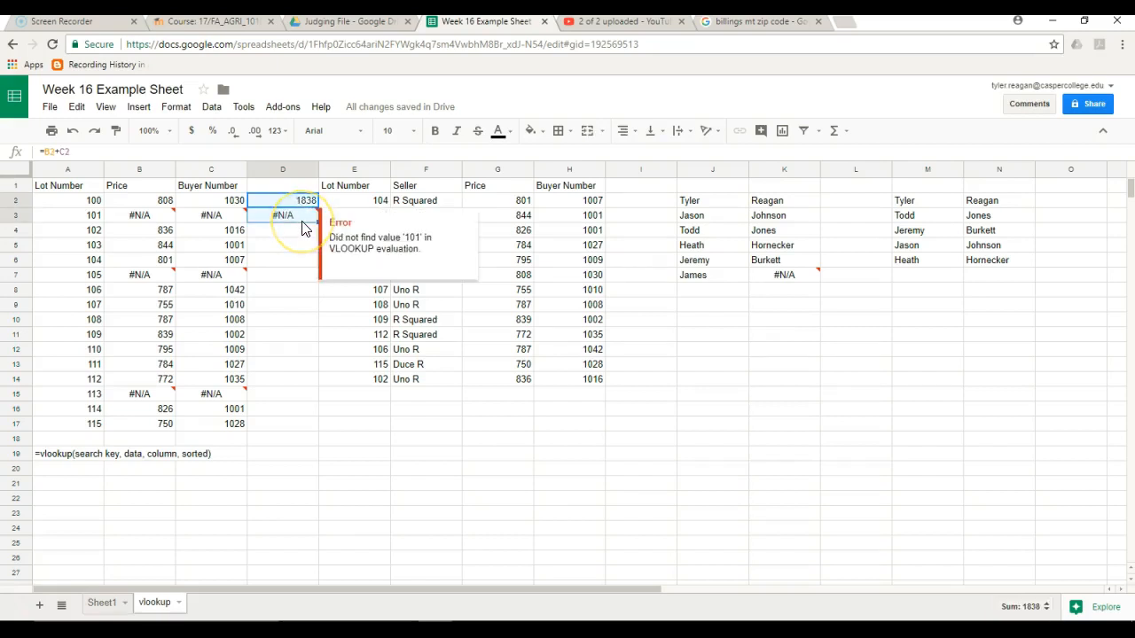
key(Delete)
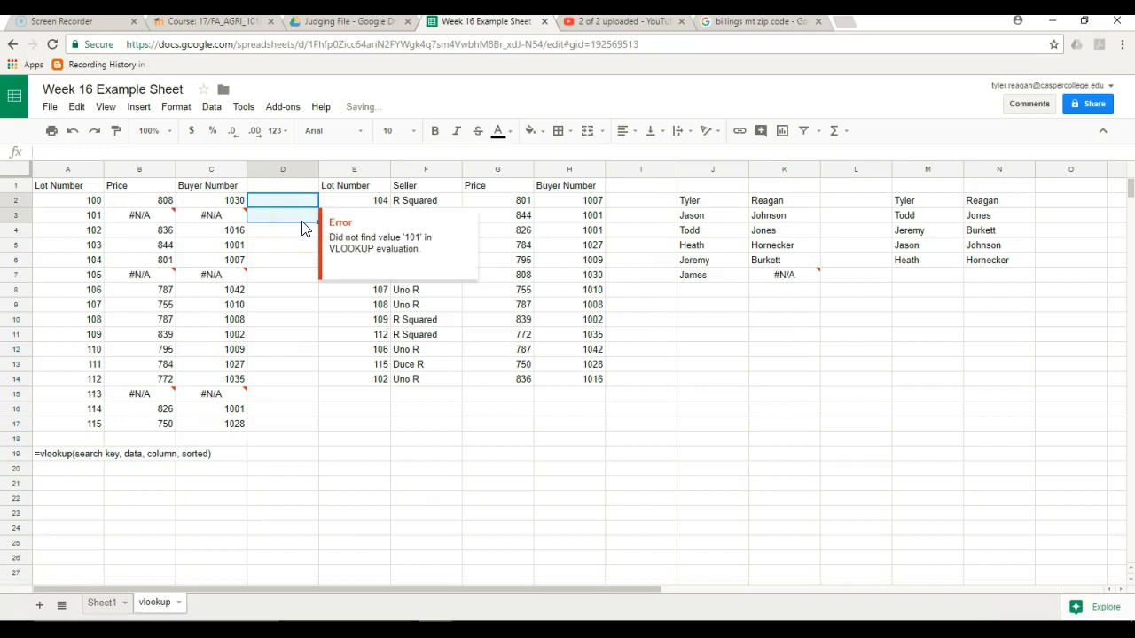
Write =isna as plain text in A21, preceded by an apostrophe
click(68, 486)
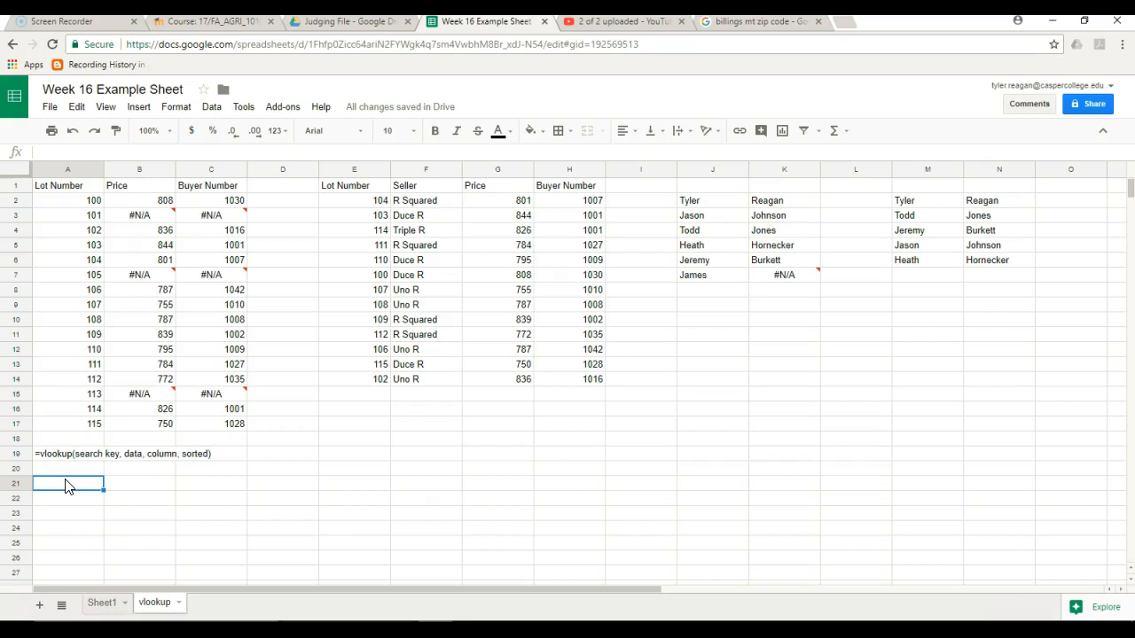
text(isna)
click(36, 483)
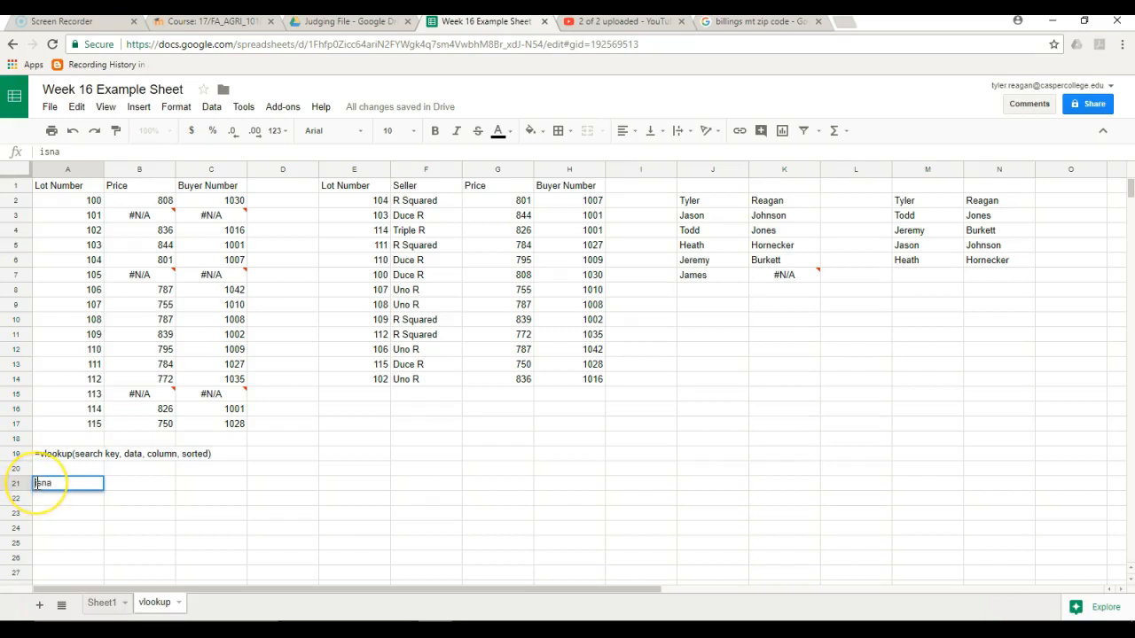
text(=)
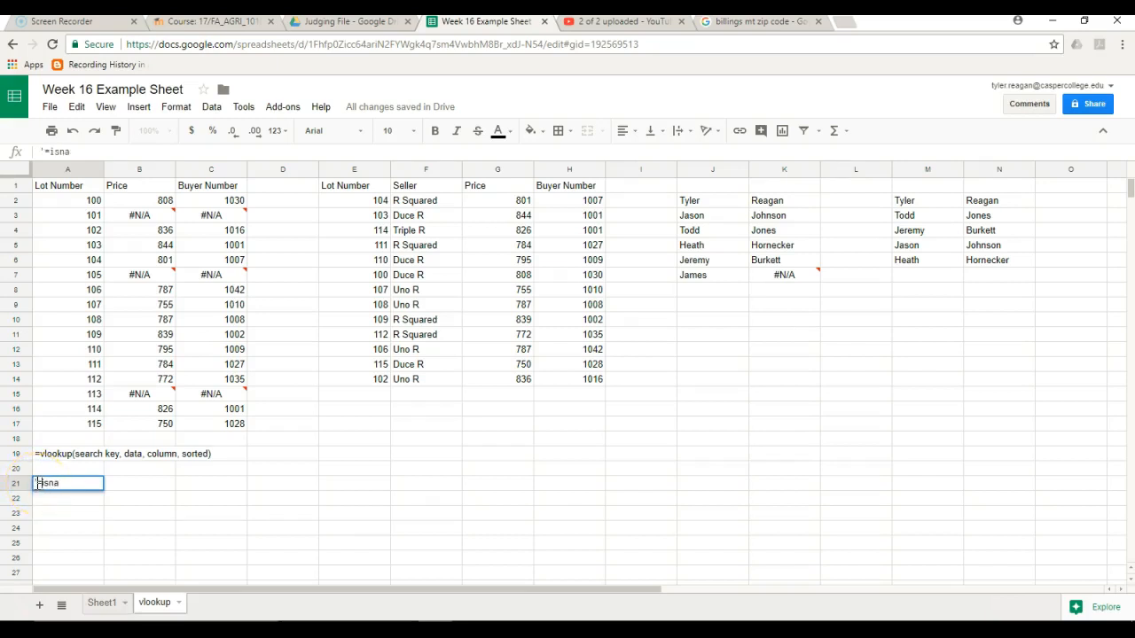
key(Return)
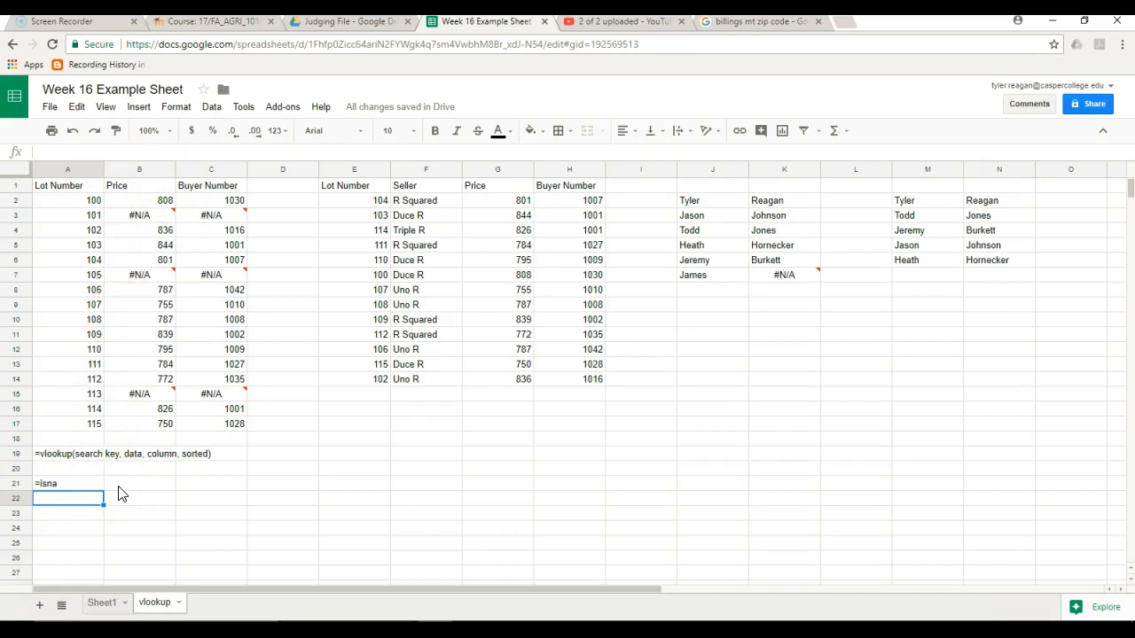
Write =if as plain text in A23, preceded by an apostrophe
mouse_move(138, 220)
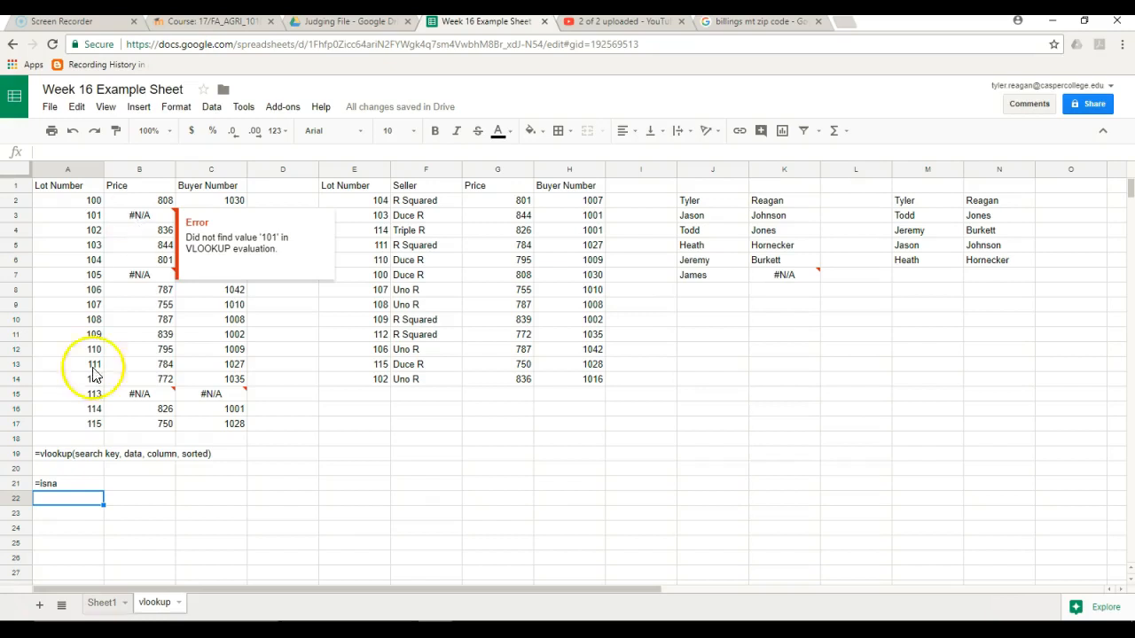
double_click(61, 513)
text(=)
key(BackSpace)
text('=if)
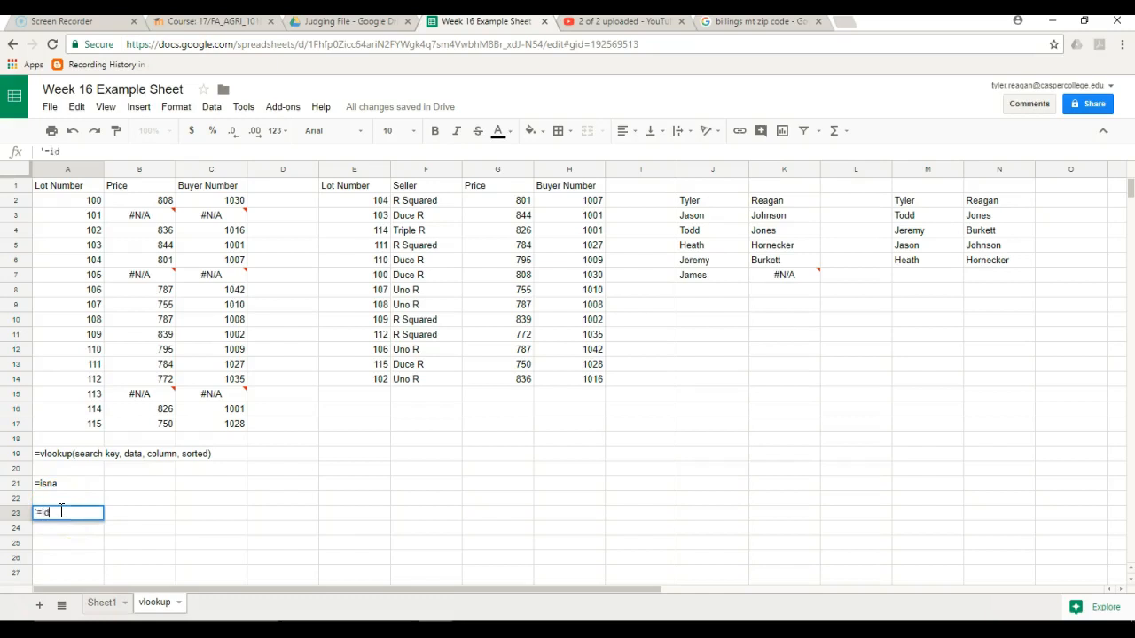
click(147, 484)
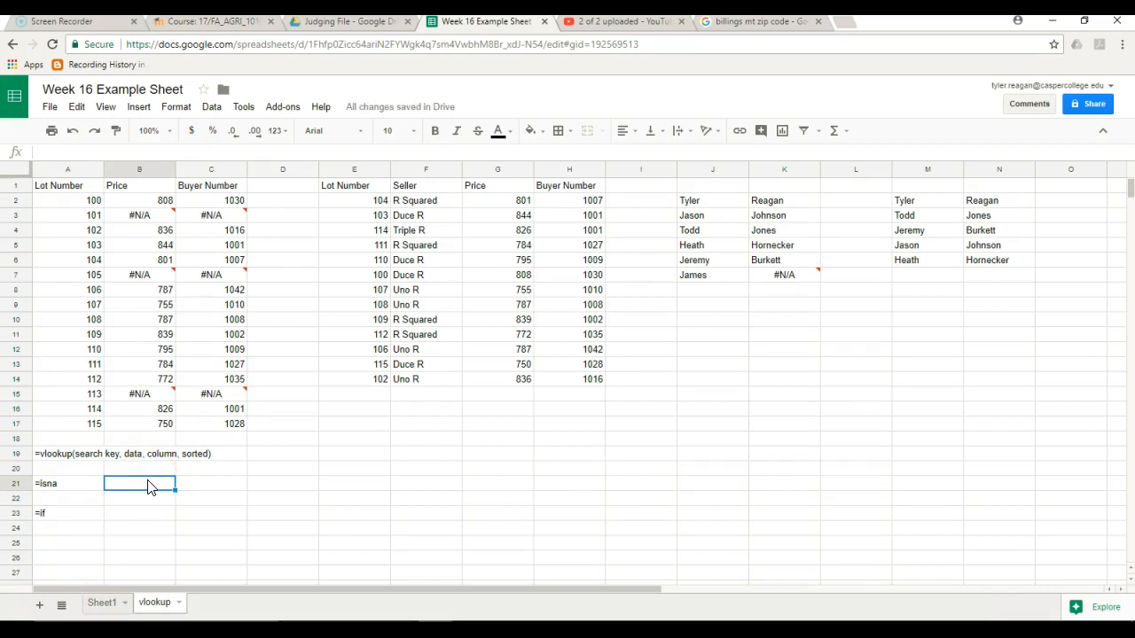
Wrap the lot 101 price lookup in B3 in ISNA, giving =isna(vlookup(A3,$E$2:$H$14,3,False))
click(125, 220)
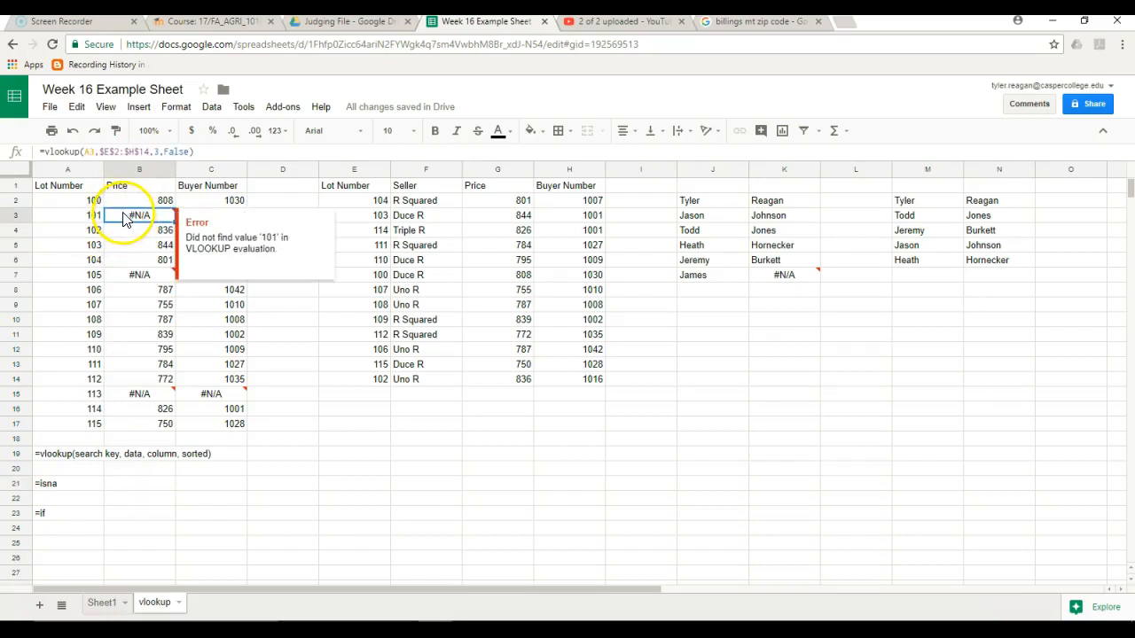
click(46, 153)
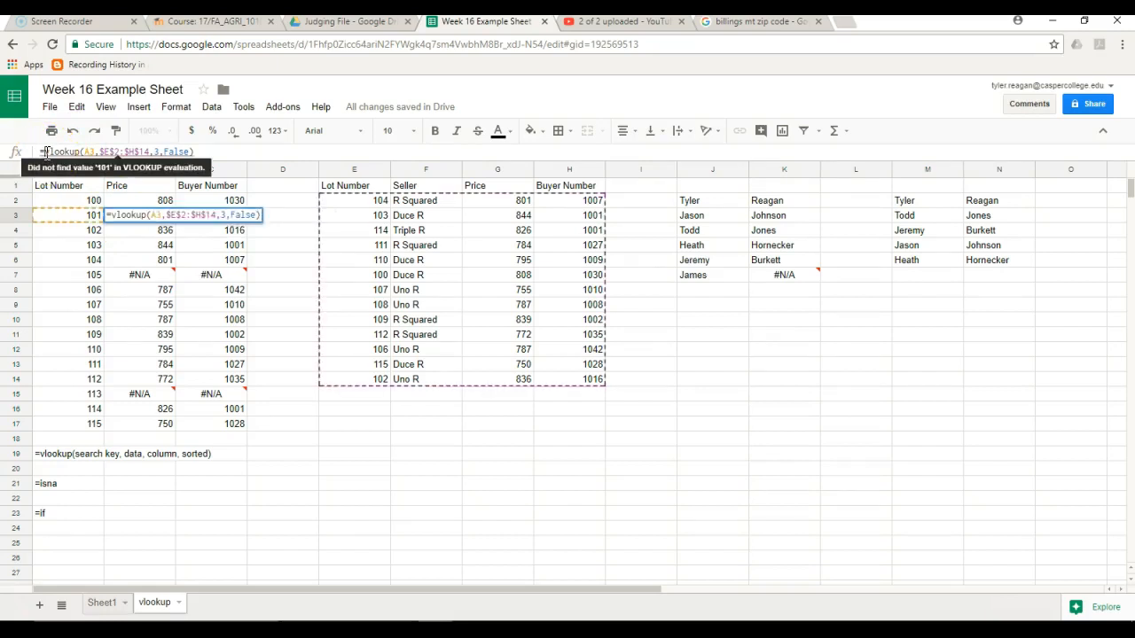
text(isna)
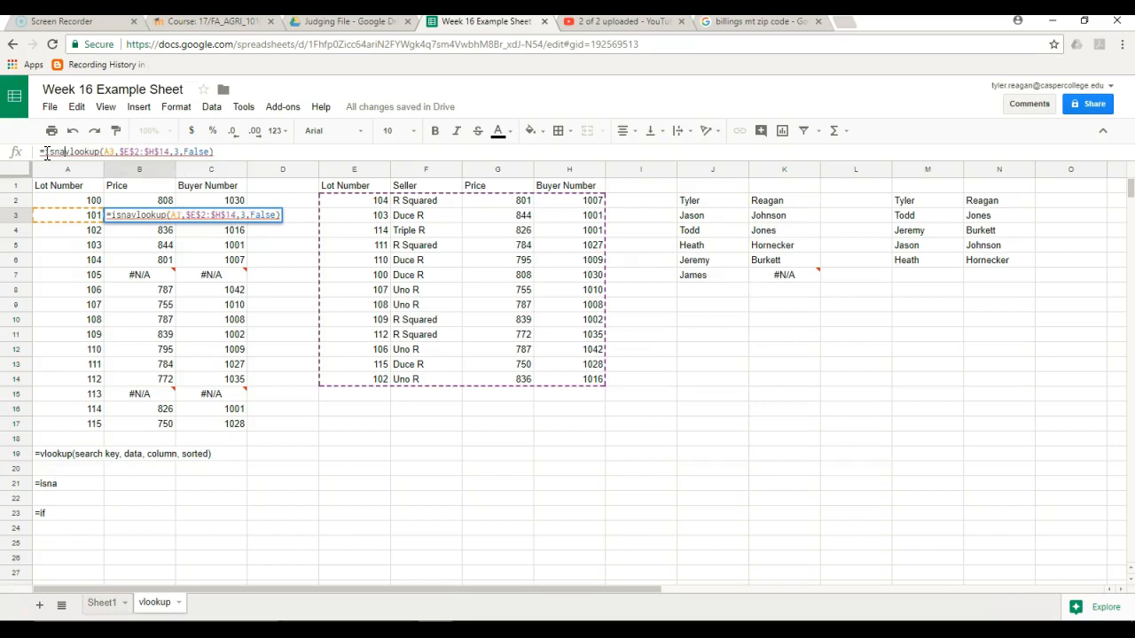
text(()
click(226, 152)
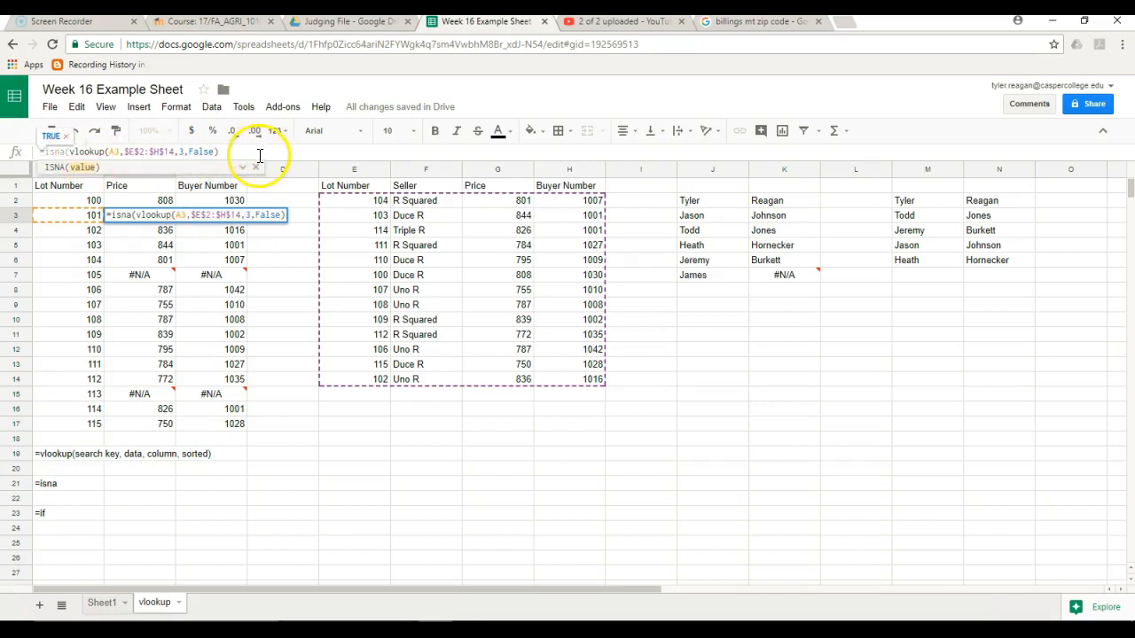
text())
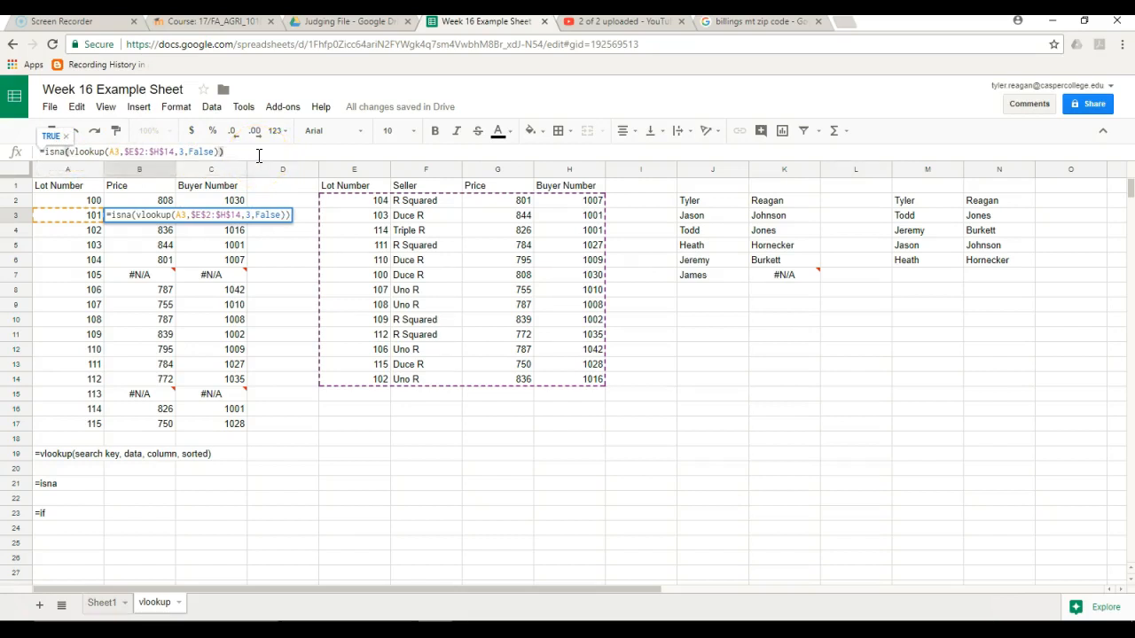
key(Return)
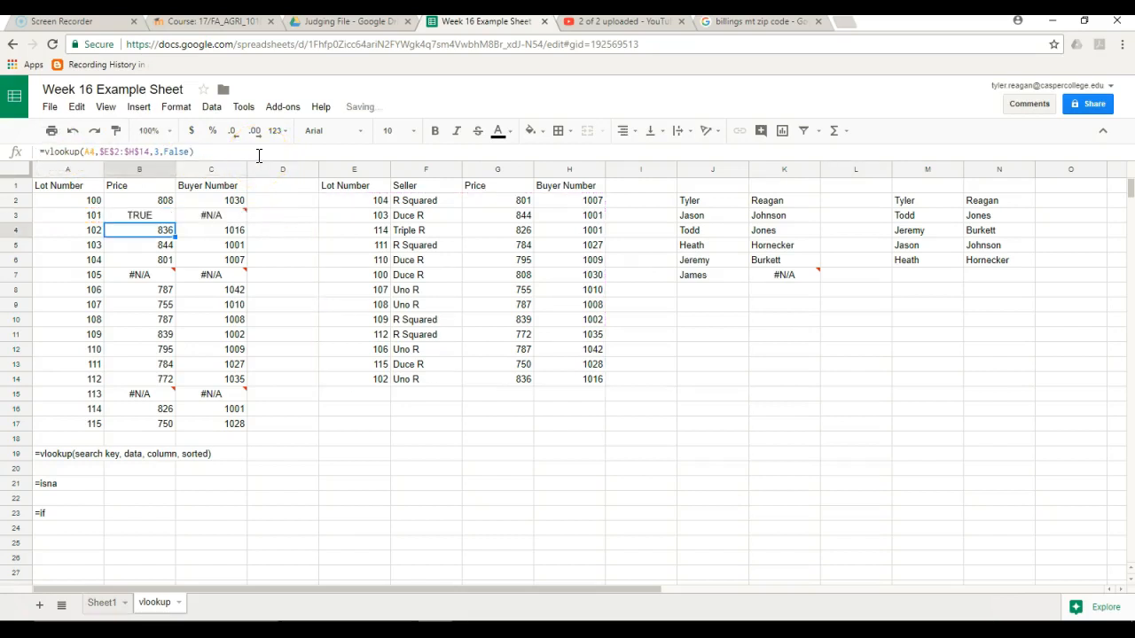
Wrap the lot 100 price lookup in B2 in ISNA, giving =isna(vlookup(A2,$E$2:$H$14,3,False))
click(142, 200)
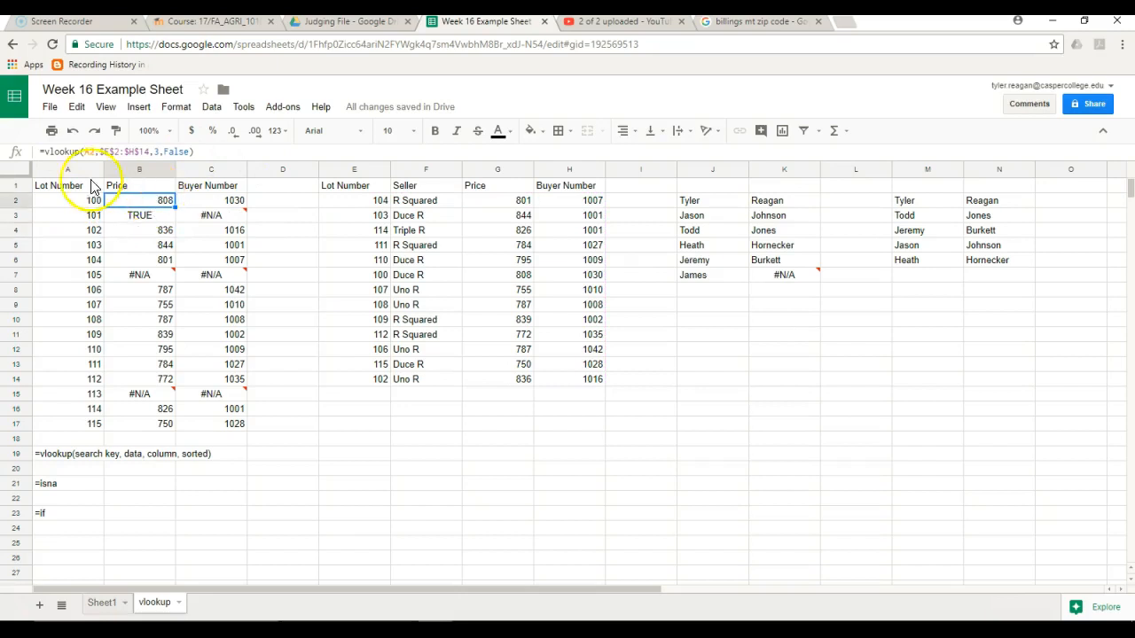
click(45, 152)
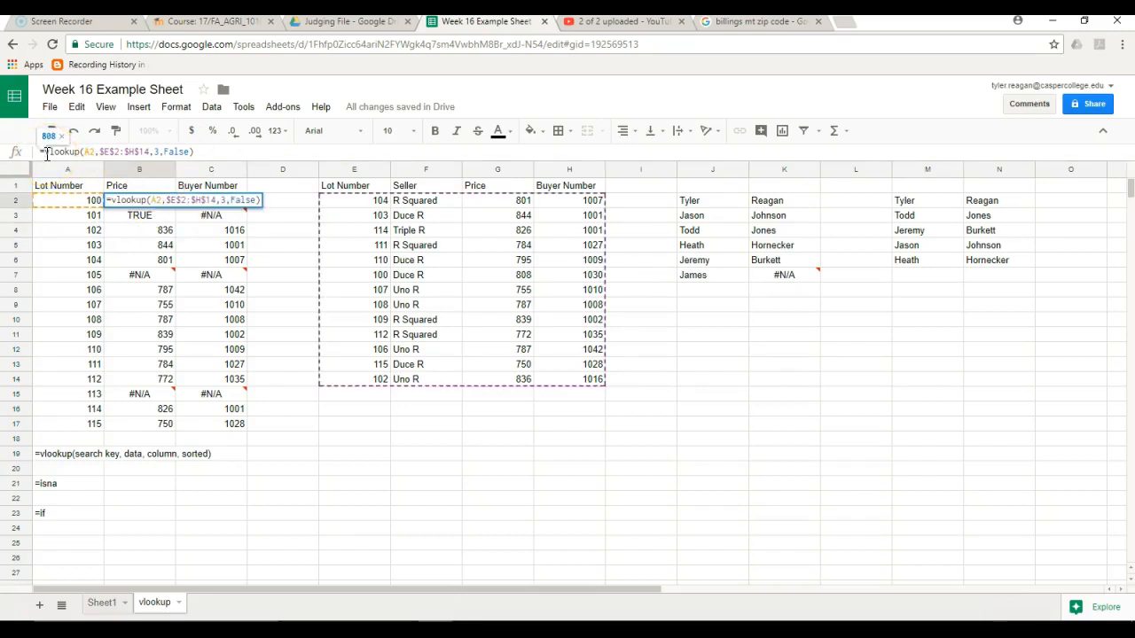
text(isna)
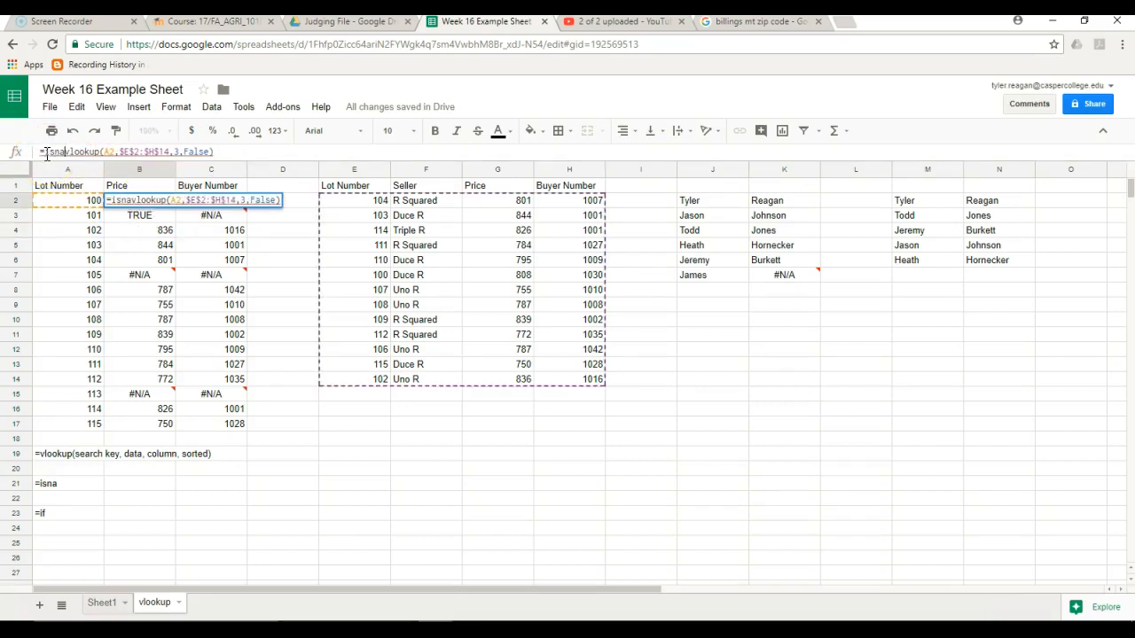
text(()
click(227, 153)
text()))
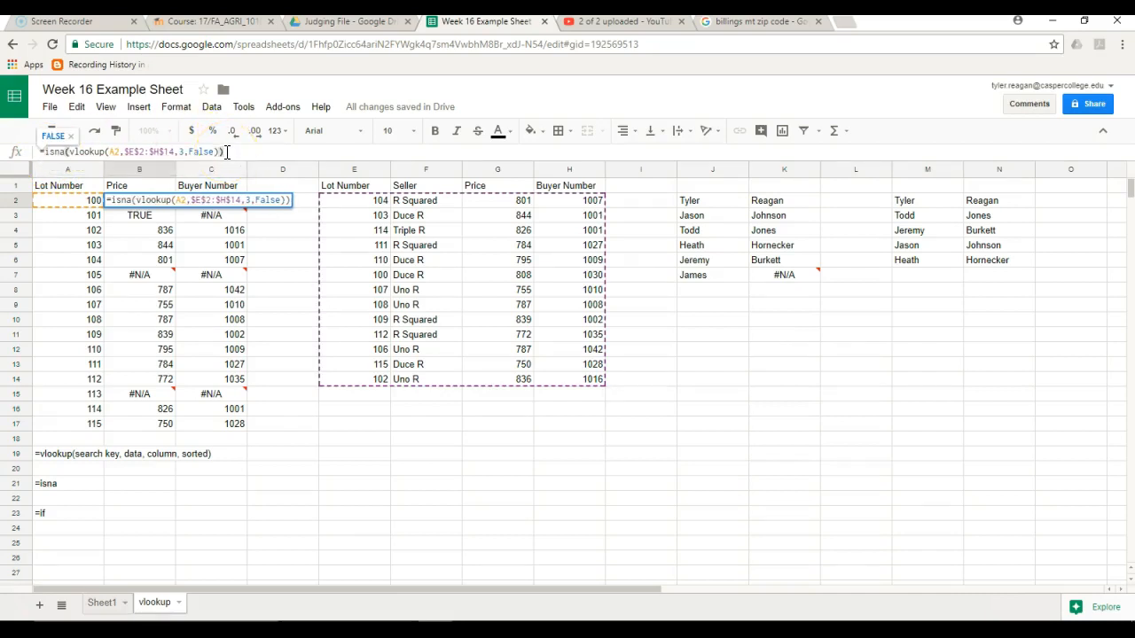
key(Return)
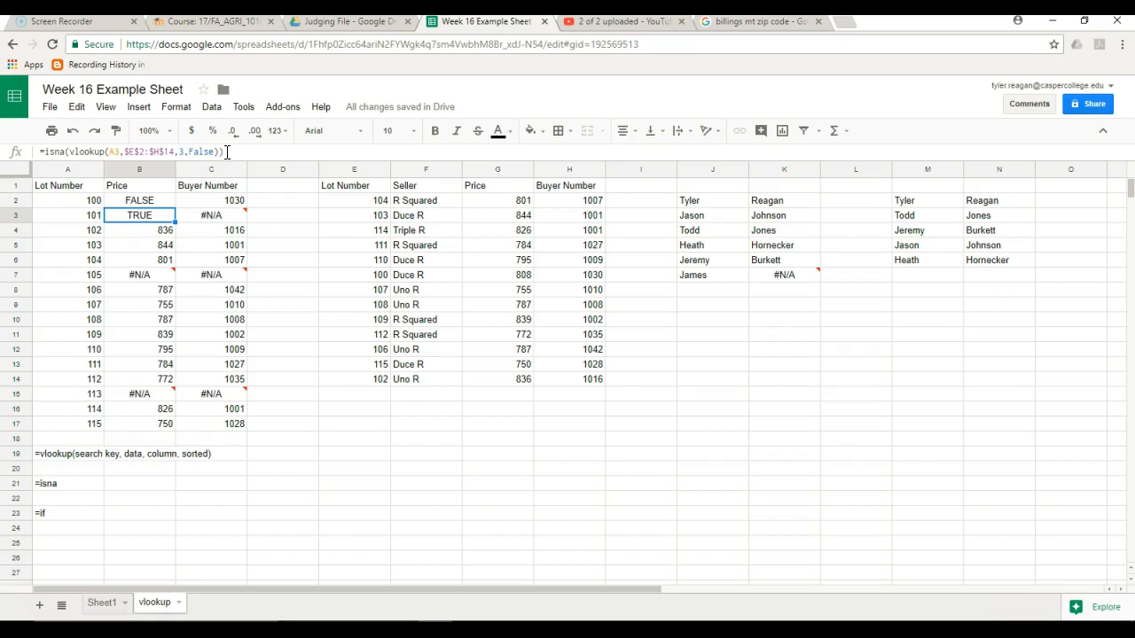
Start an IF around B2's ISNA test, with " " as the value if true, followed by a comma for the next argument
click(148, 204)
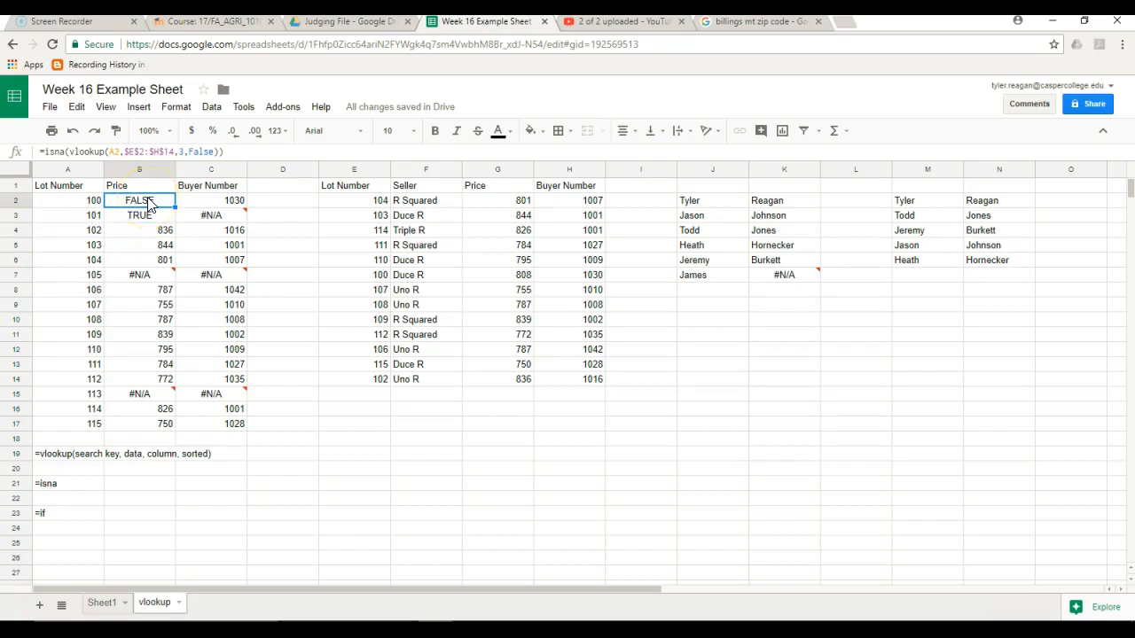
click(46, 154)
click(47, 153)
text(if()
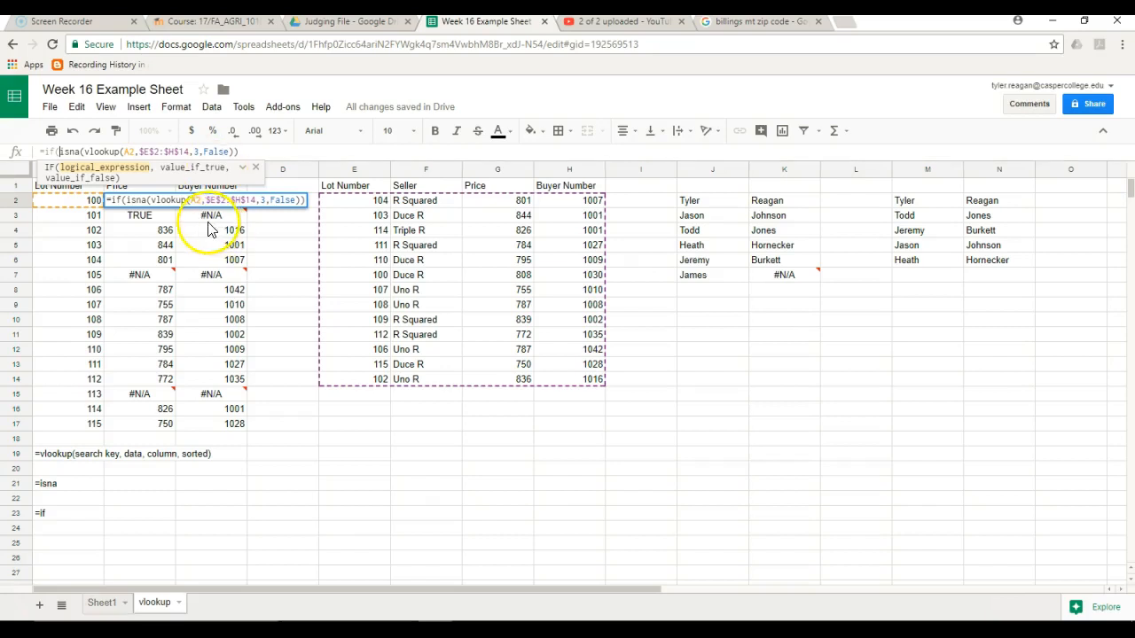
mouse_move(210, 227)
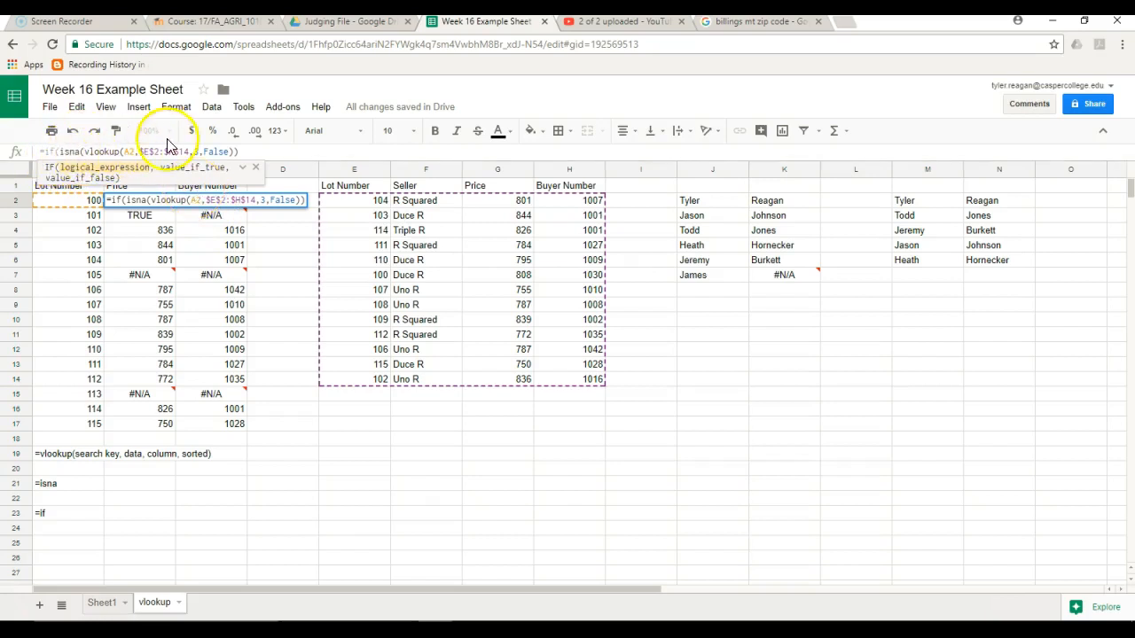
click(237, 152)
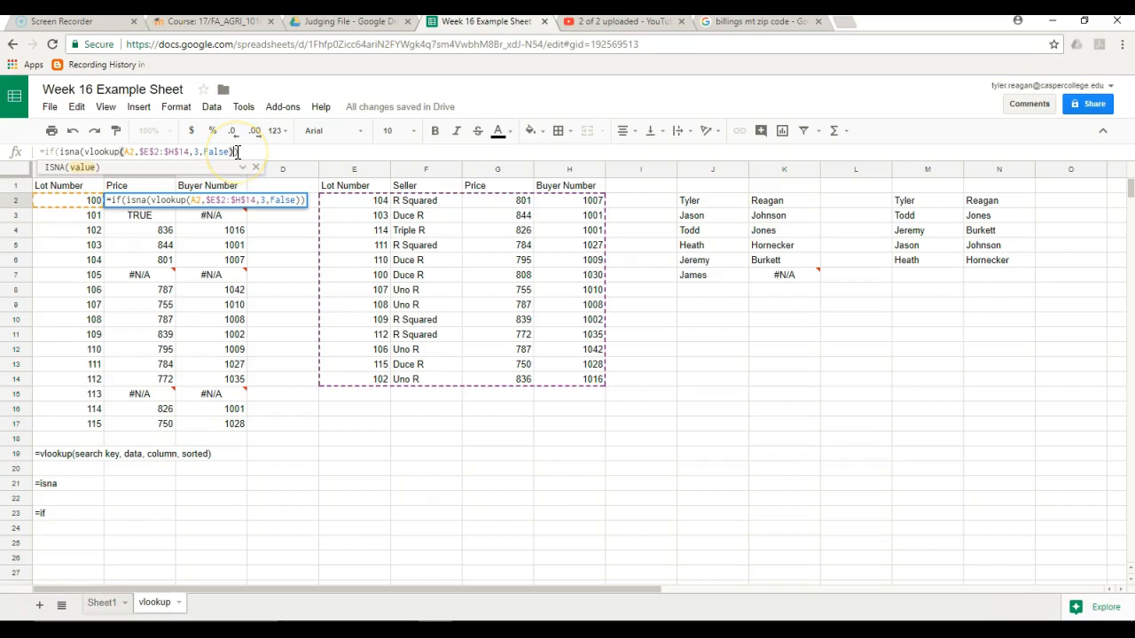
click(241, 152)
text(,)
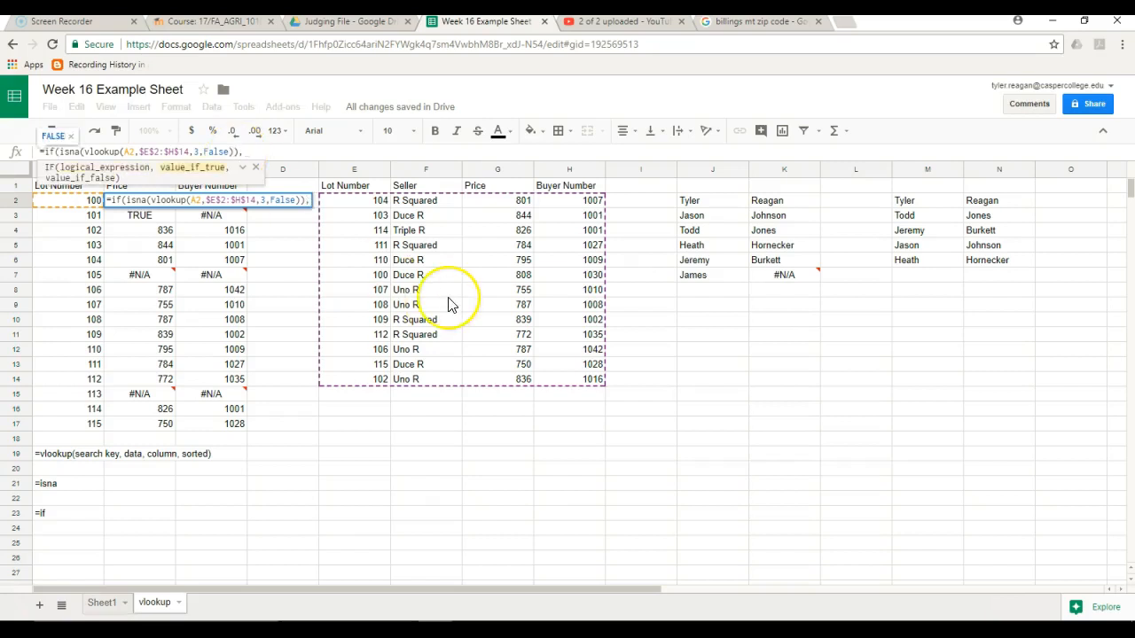
text(")
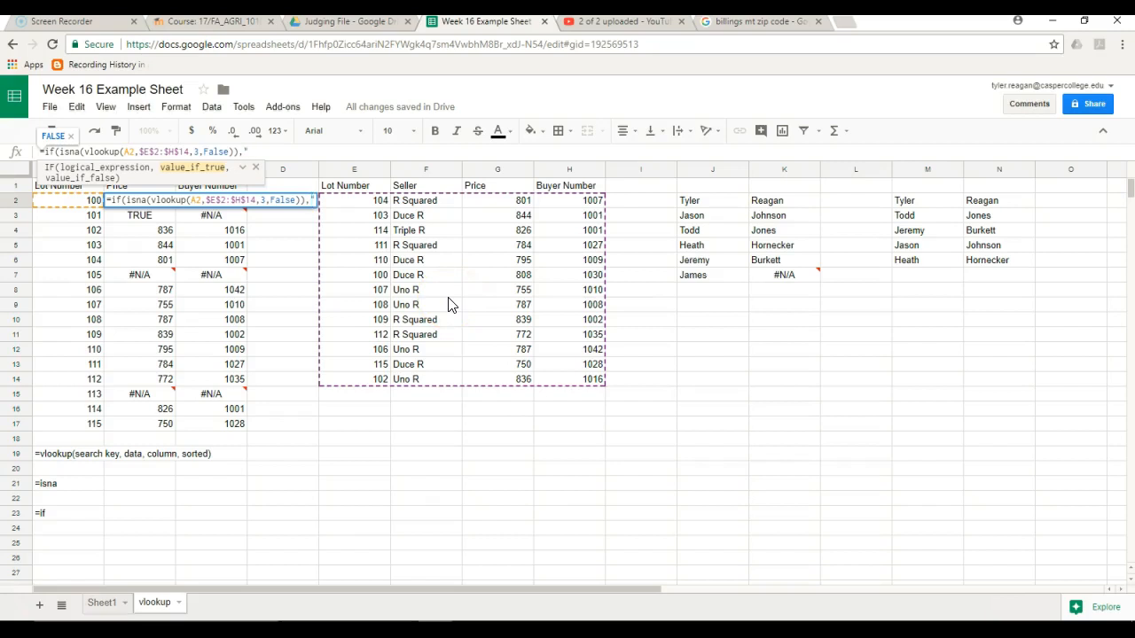
text( ")
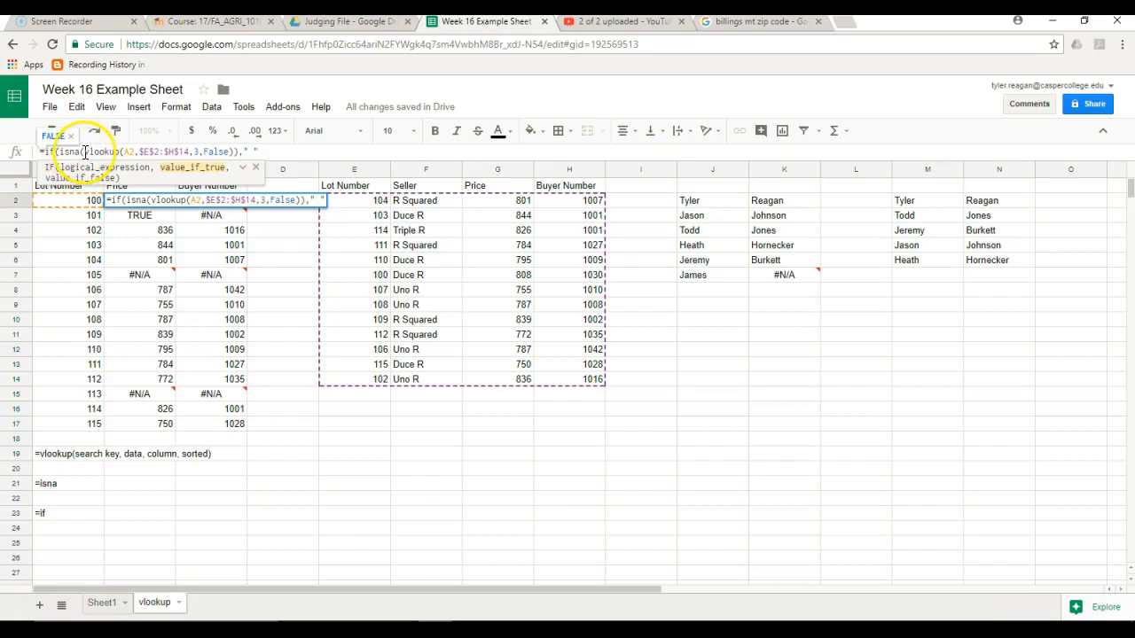
drag(85, 151, 234, 152)
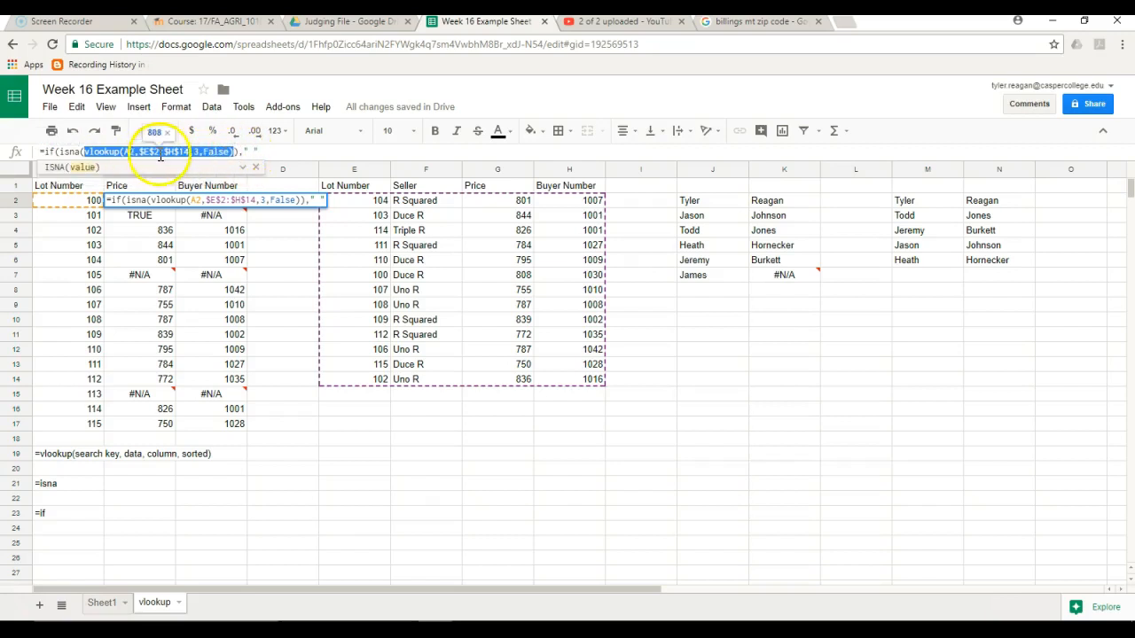
click(257, 151)
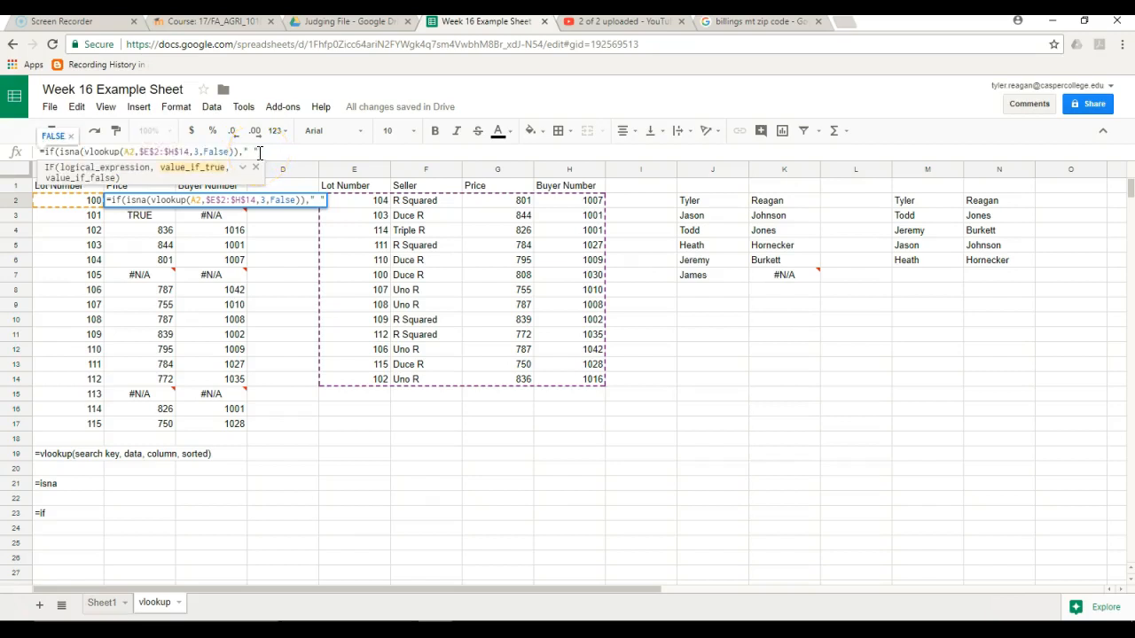
text(,)
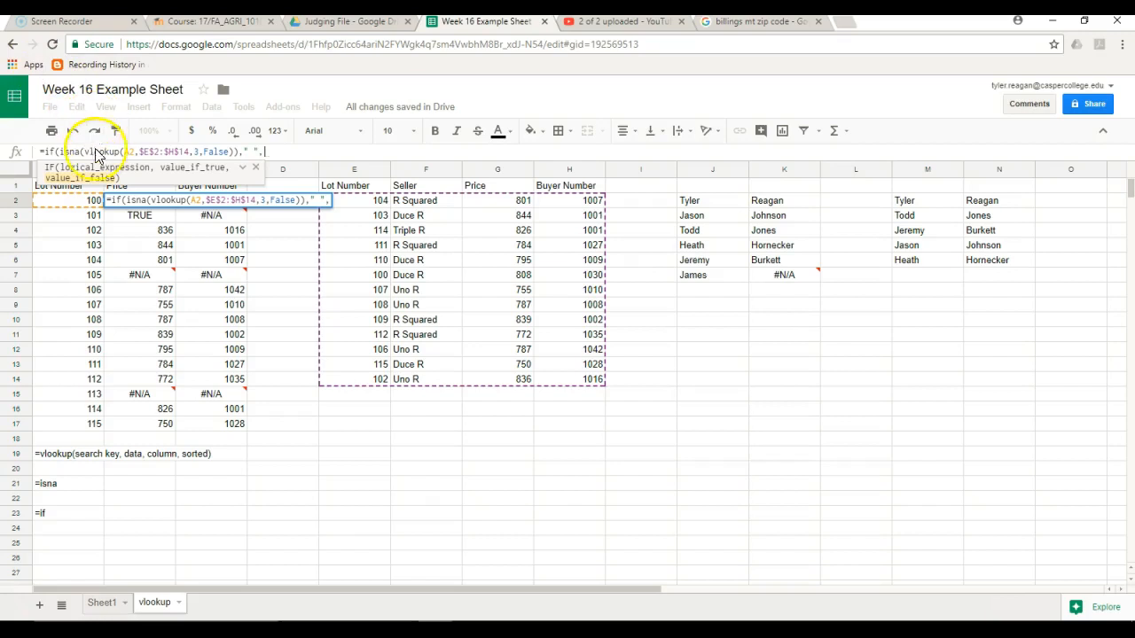
Copy vlookup(A2,$E$2:$H$14,3,False) into B2's IF as the value if false and complete the formula
drag(89, 151, 234, 151)
key(ctrl+c)
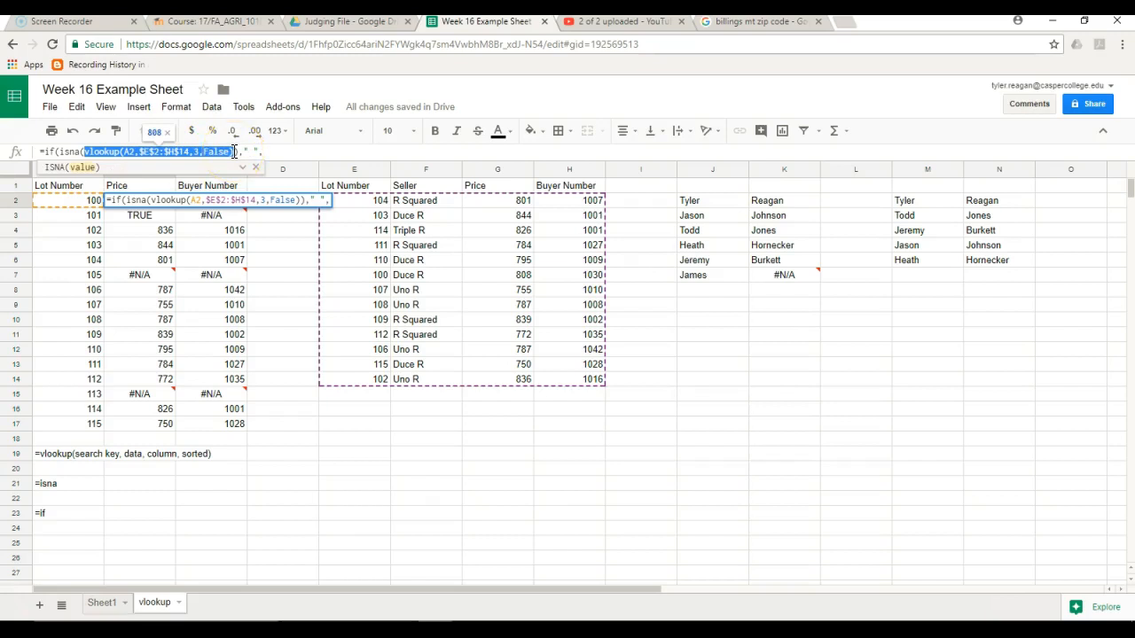
click(277, 151)
key(ctrl+v)
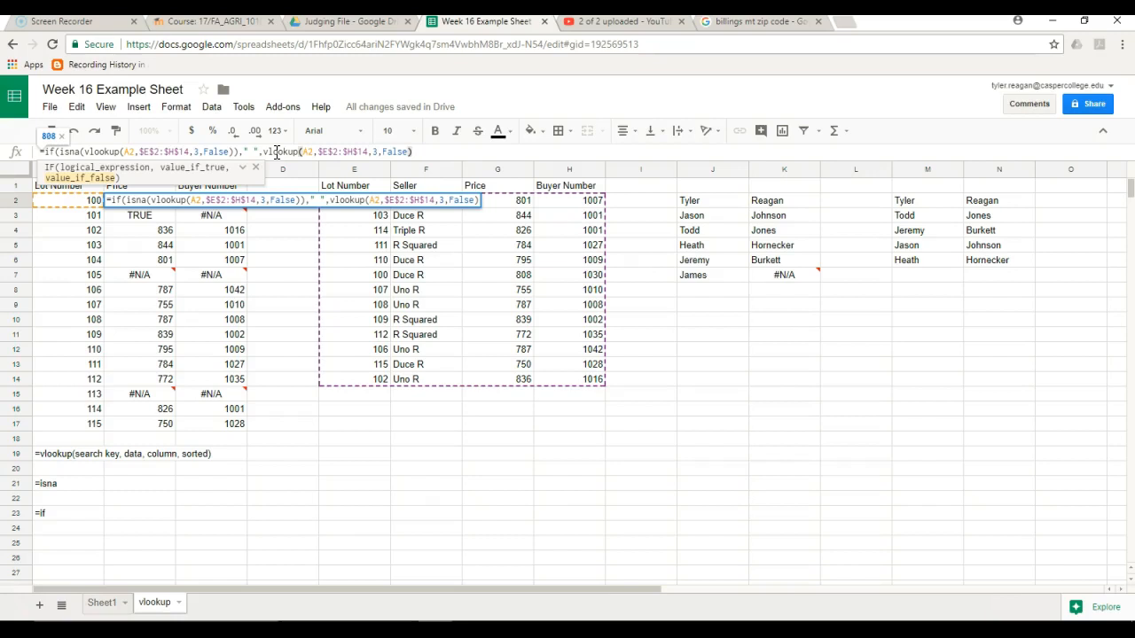
text())
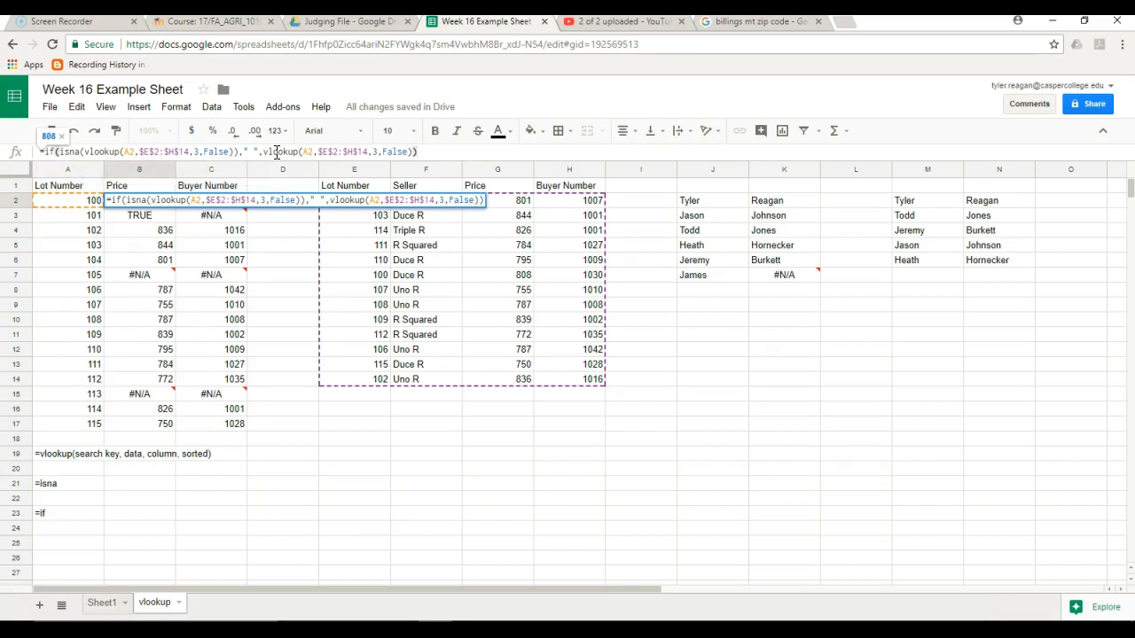
key(Return)
Review the two VLOOKUP parts of B2's IF formula and fill the formula down to B3
click(158, 202)
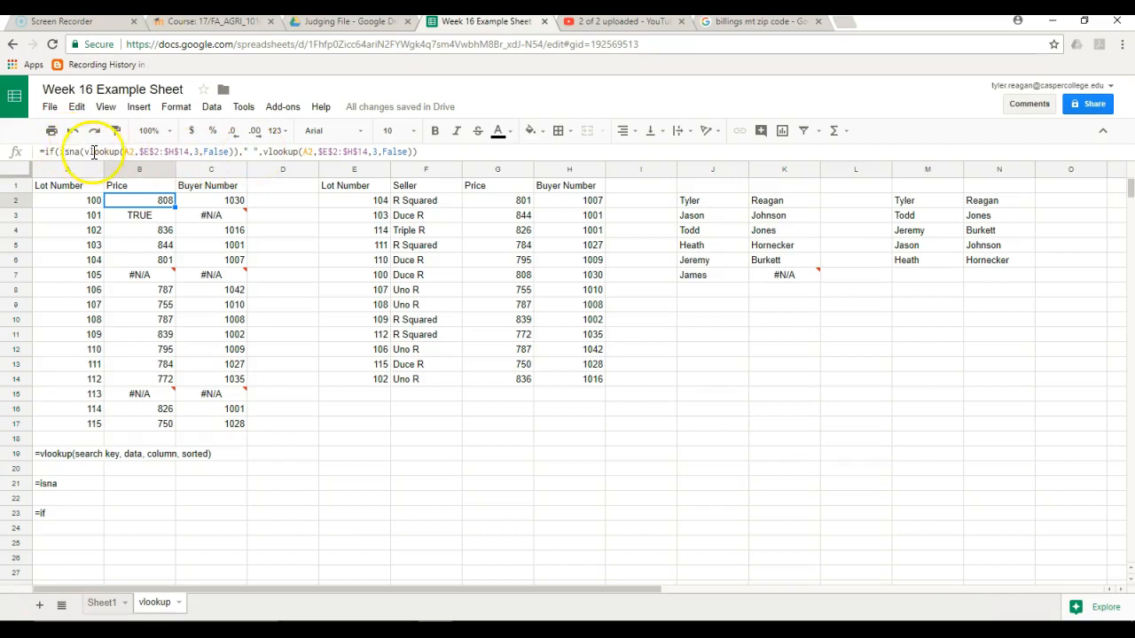
drag(84, 152, 230, 151)
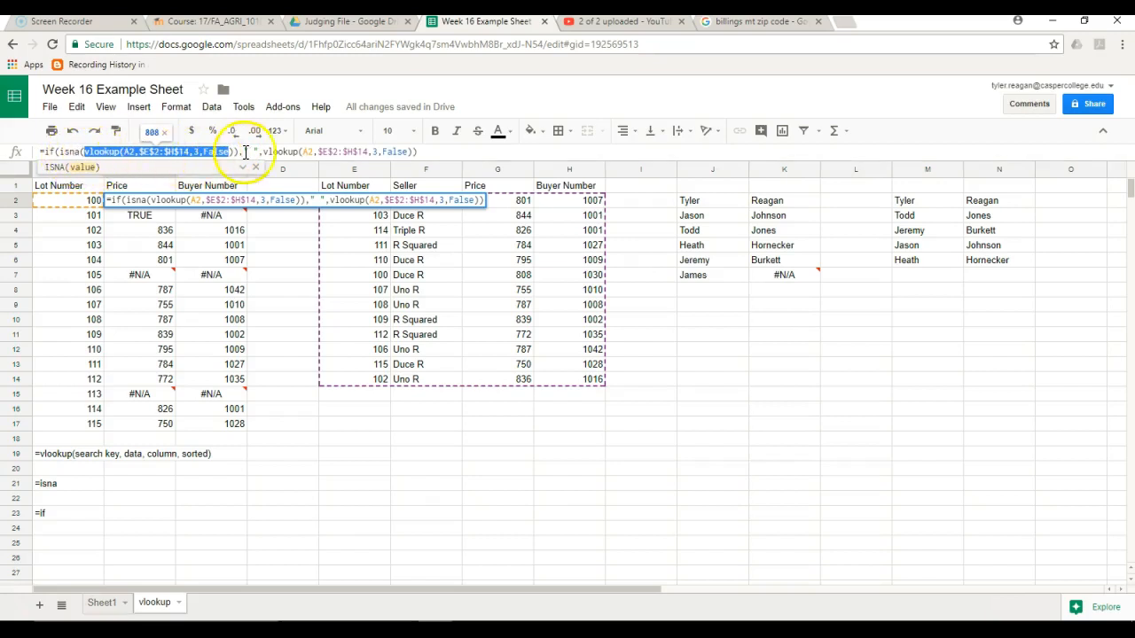
drag(284, 151, 397, 151)
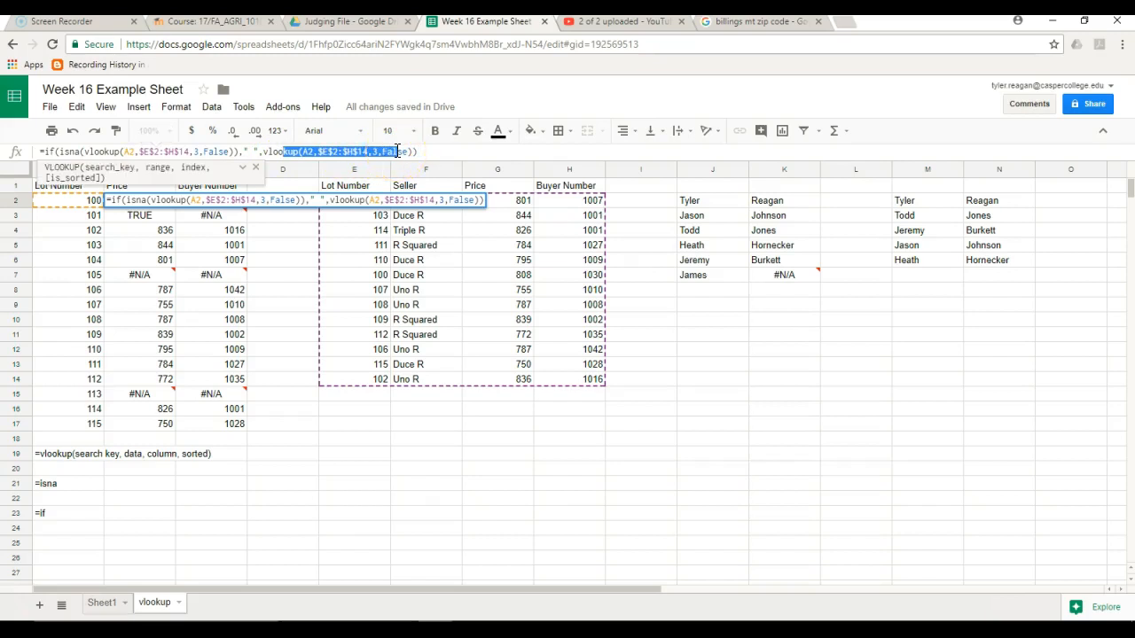
key(Return)
click(167, 203)
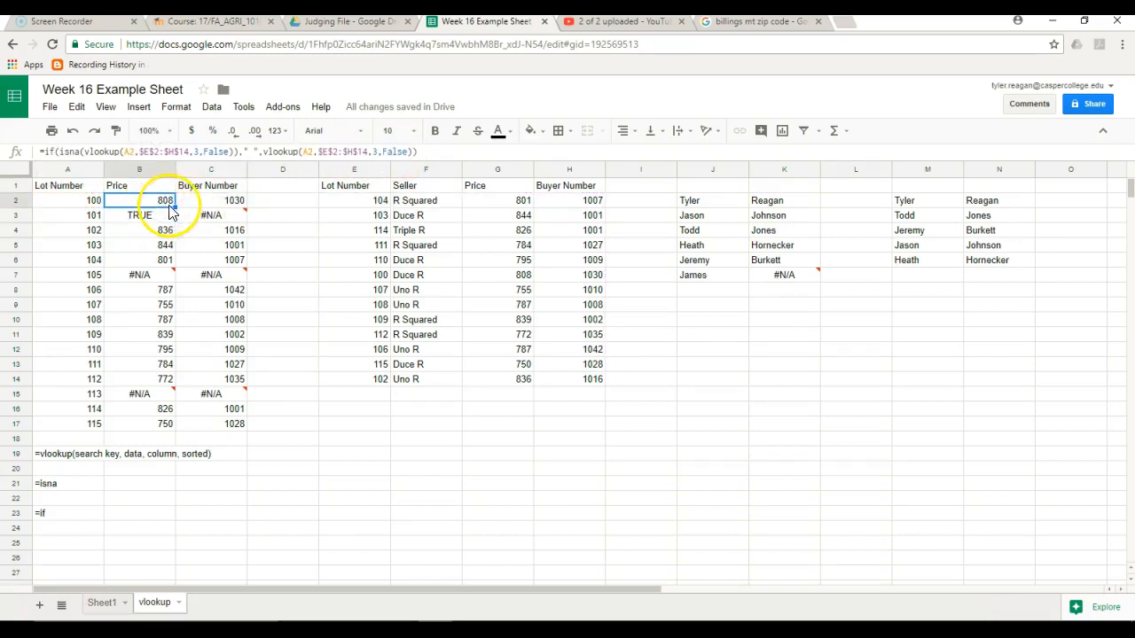
drag(172, 215, 168, 224)
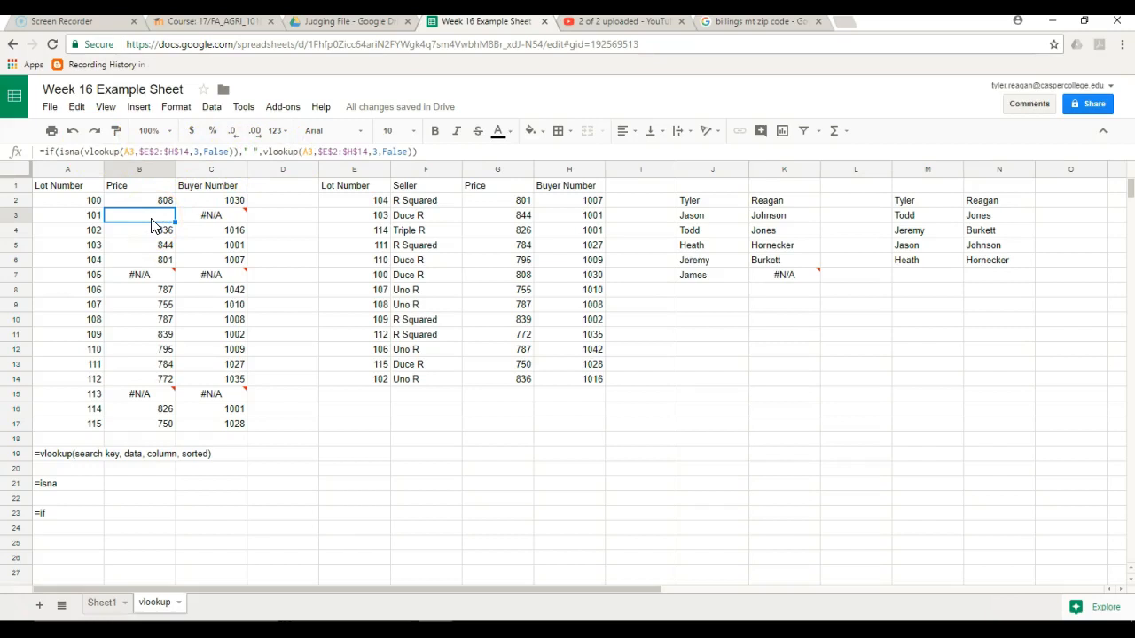
Examine the ISNA test in B3's formula against the lot numbers in column E, leaving the formula unedited
drag(85, 151, 234, 158)
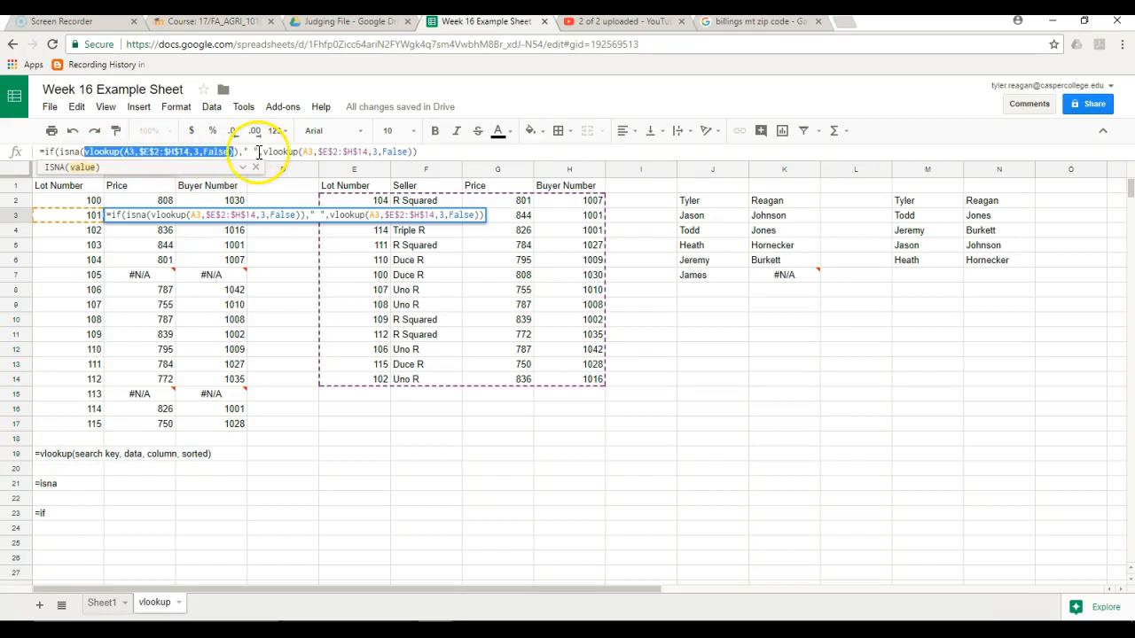
click(120, 229)
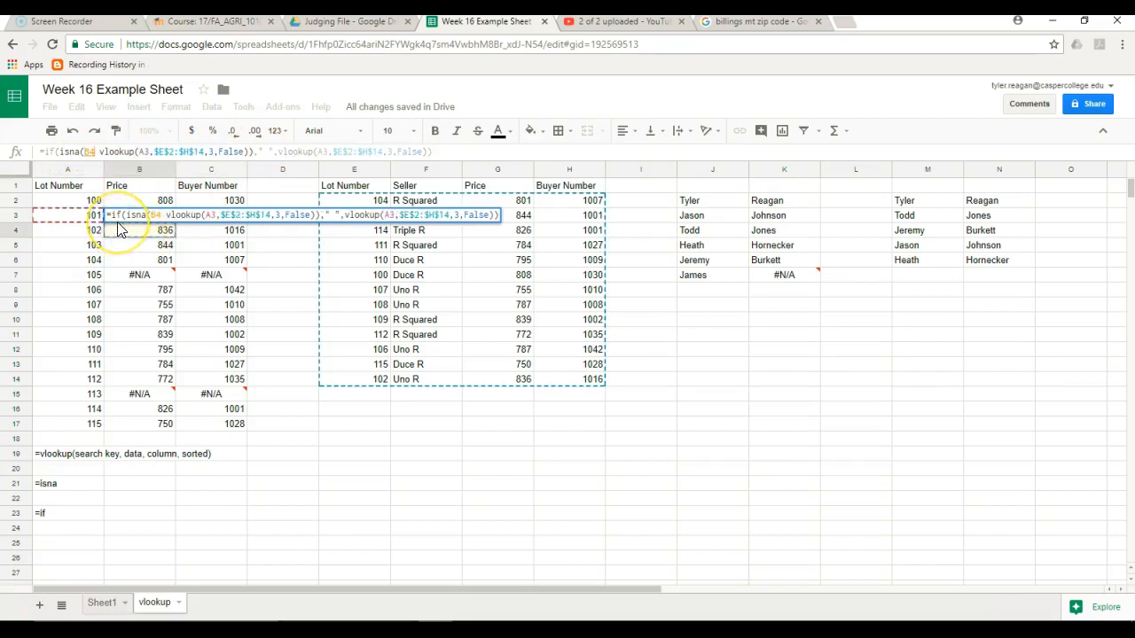
key(Escape)
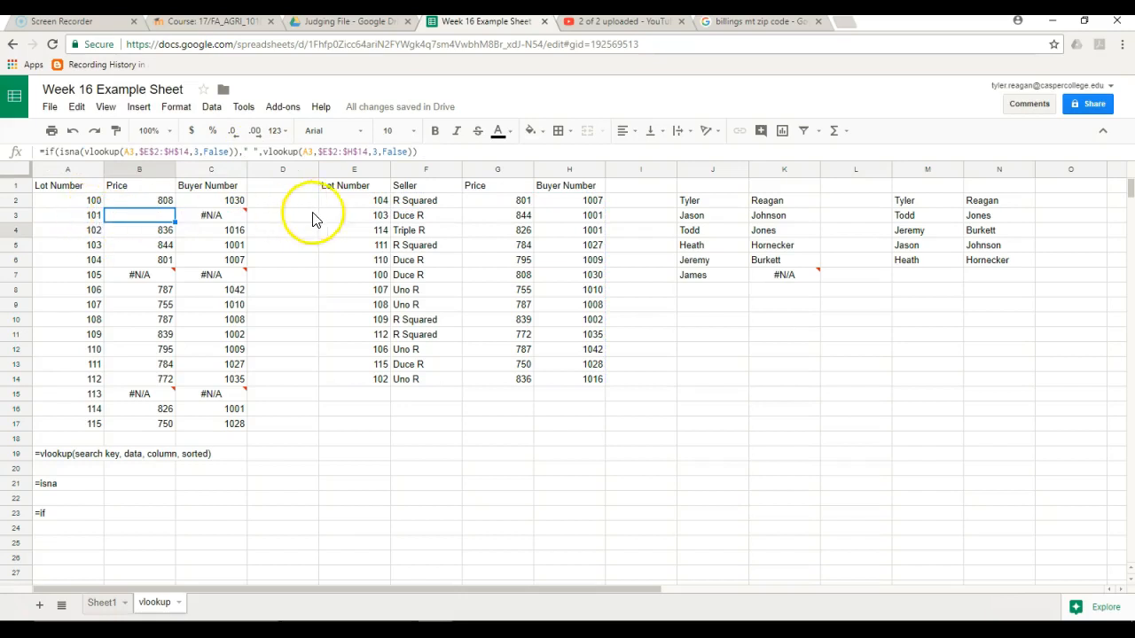
drag(367, 202, 379, 399)
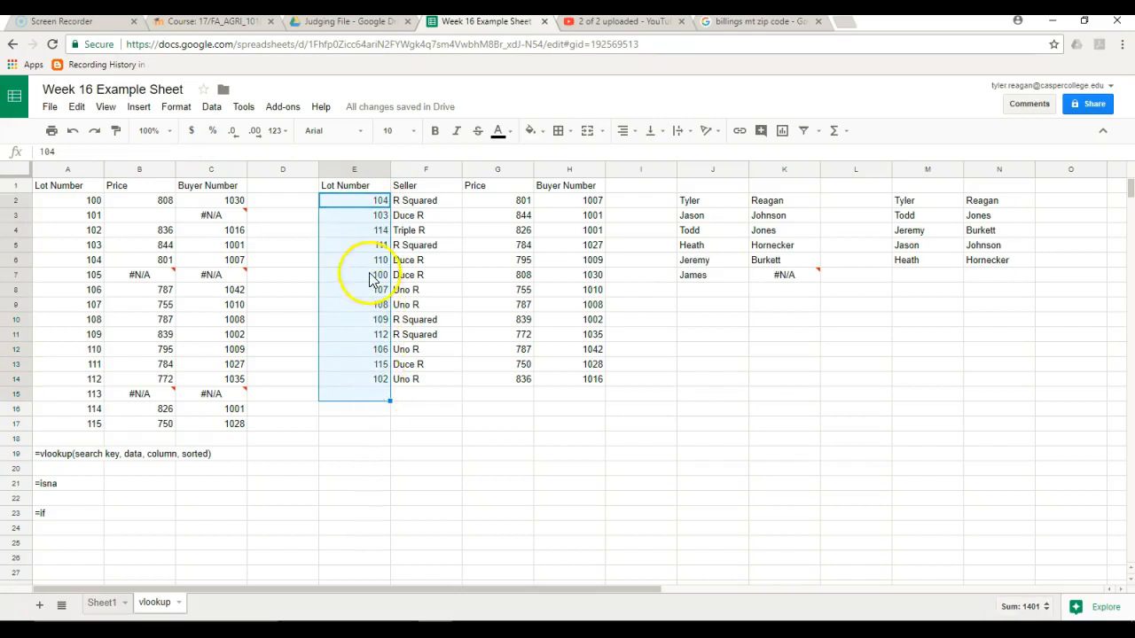
click(128, 217)
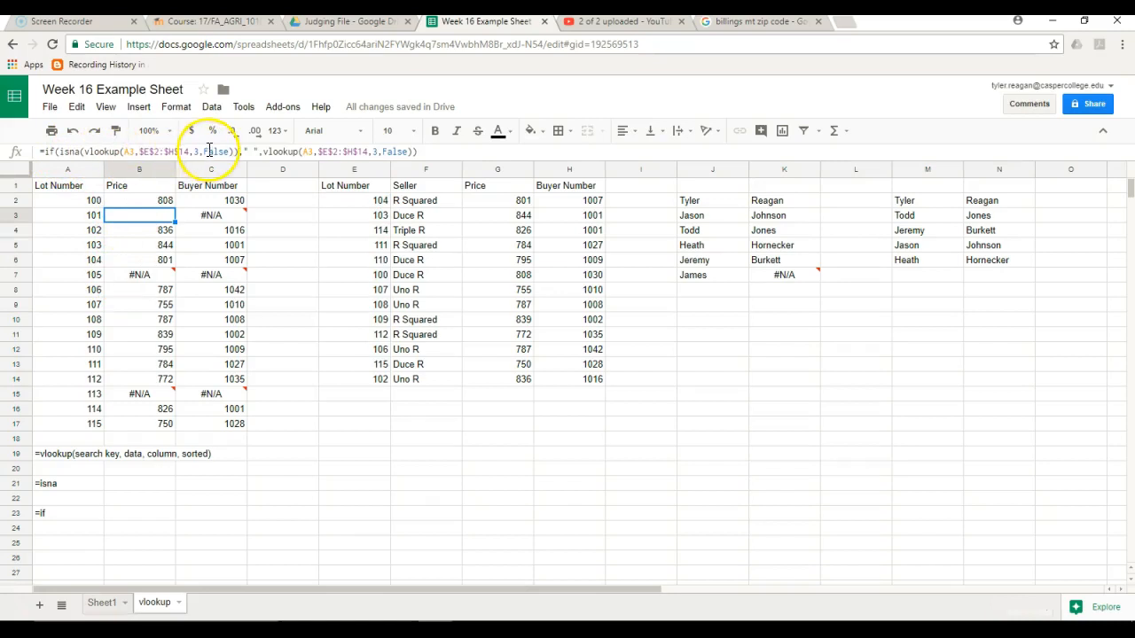
drag(58, 151, 224, 153)
click(289, 233)
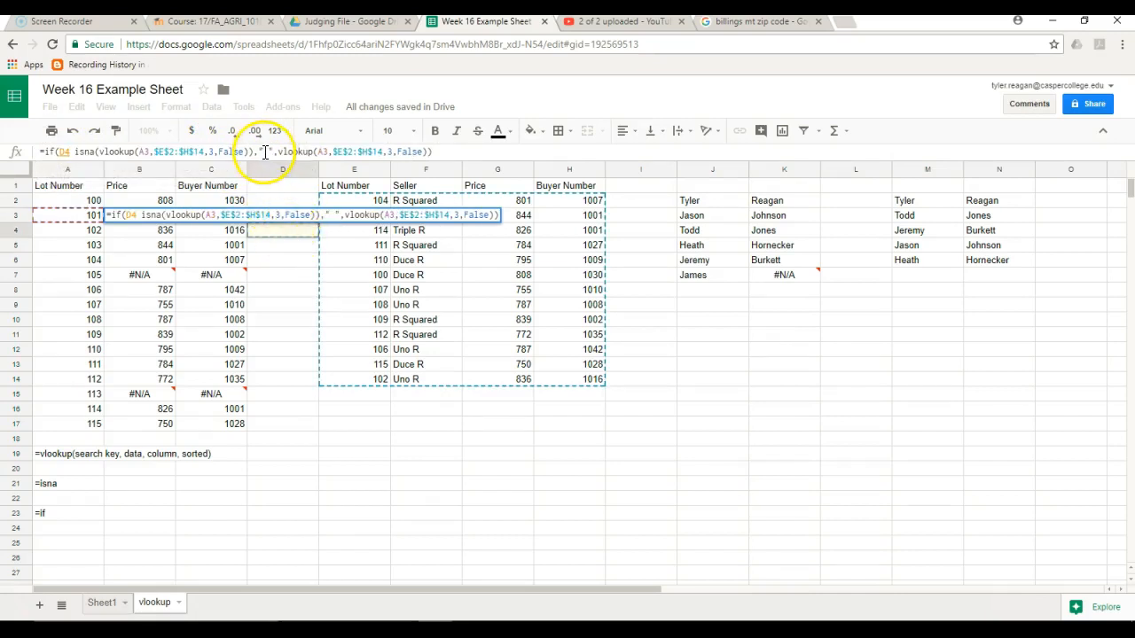
click(223, 260)
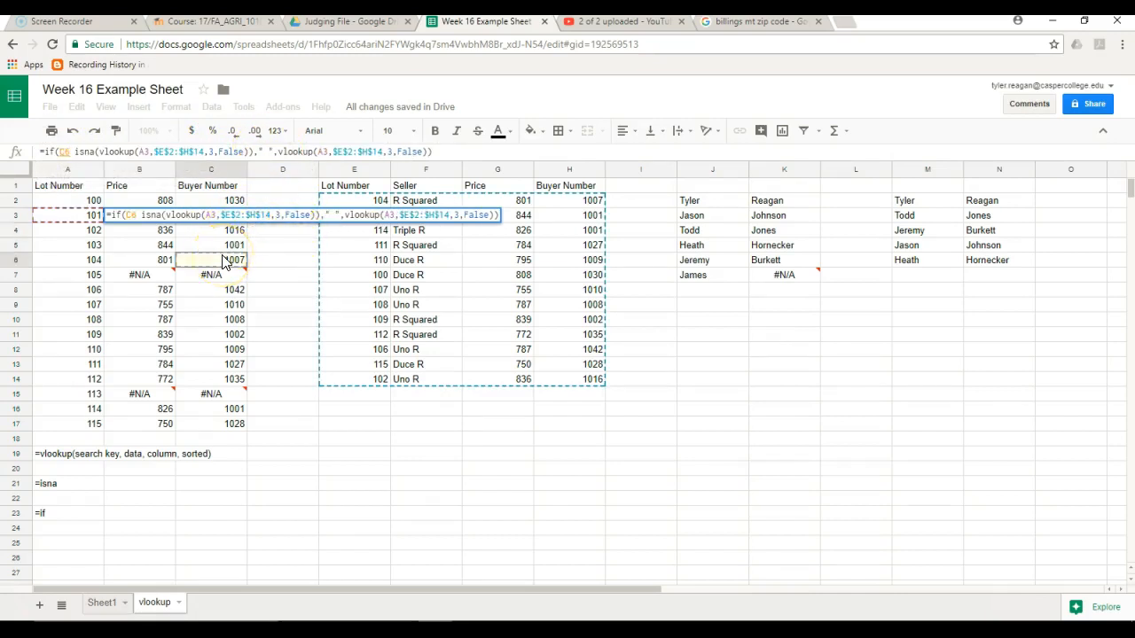
key(Escape)
Fill B3's IF/ISNA formula down the Price column through B17 and check the filled cells
click(174, 222)
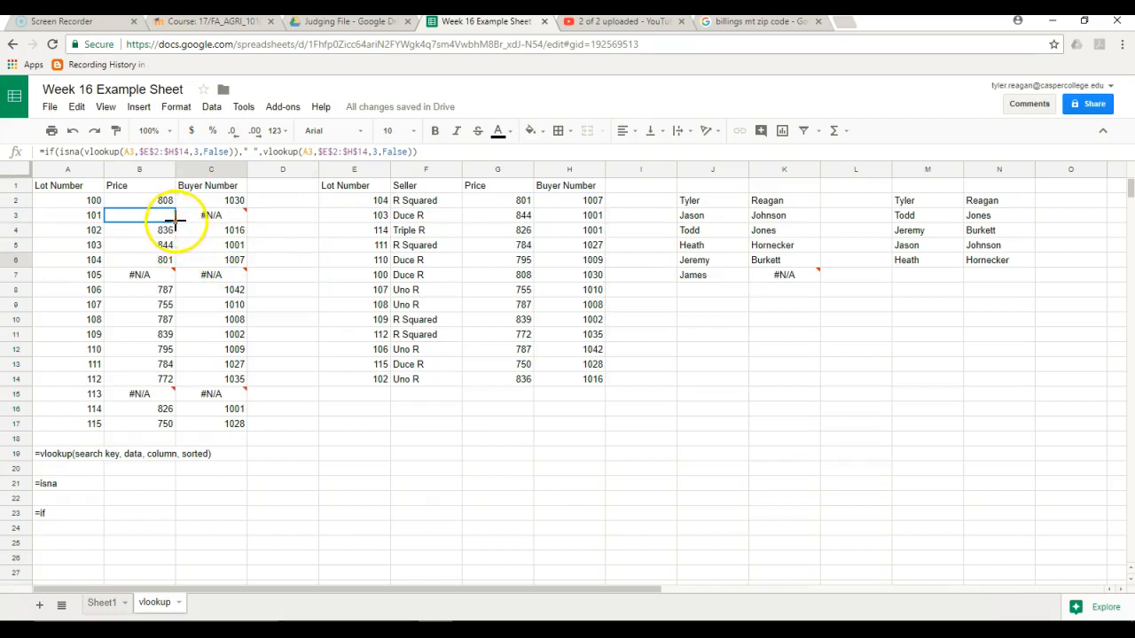
drag(177, 221, 182, 427)
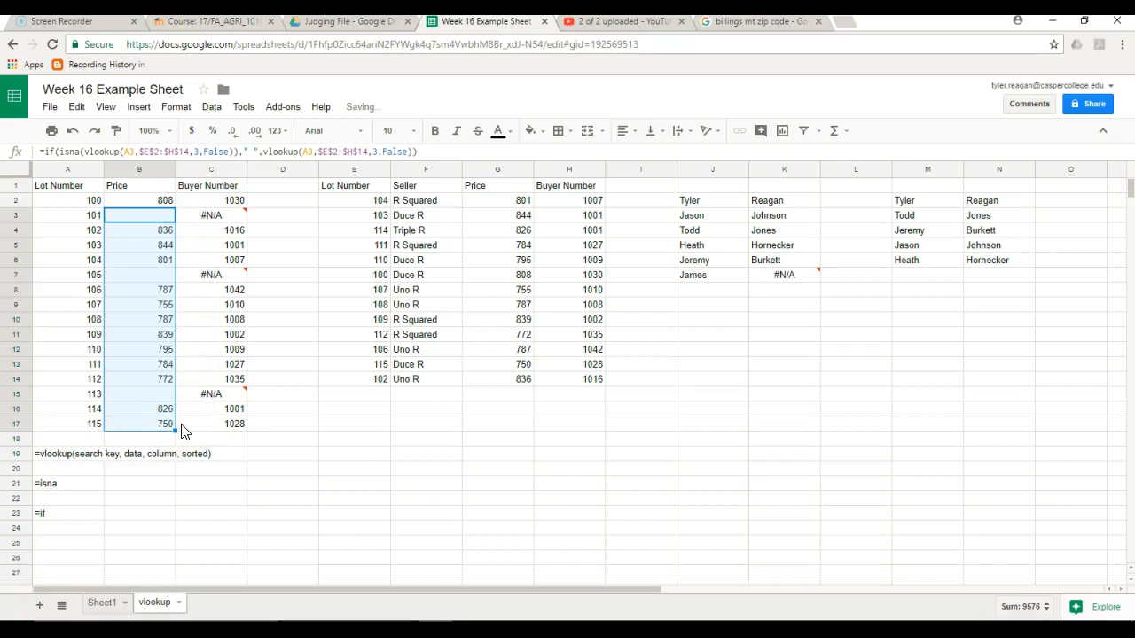
drag(160, 231, 170, 393)
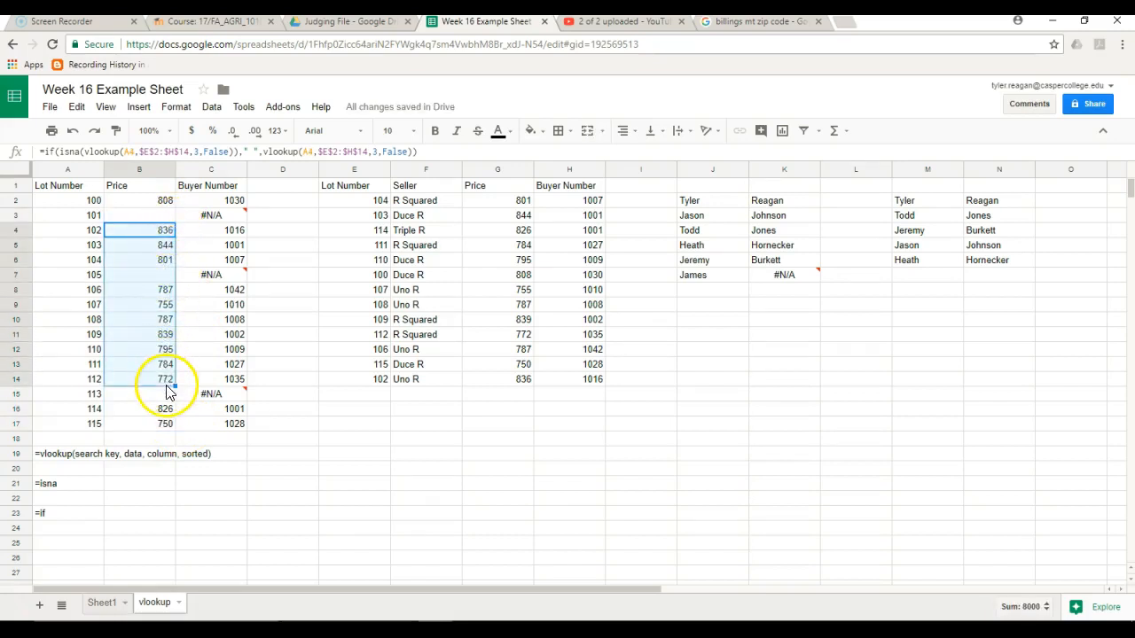
click(165, 398)
click(170, 268)
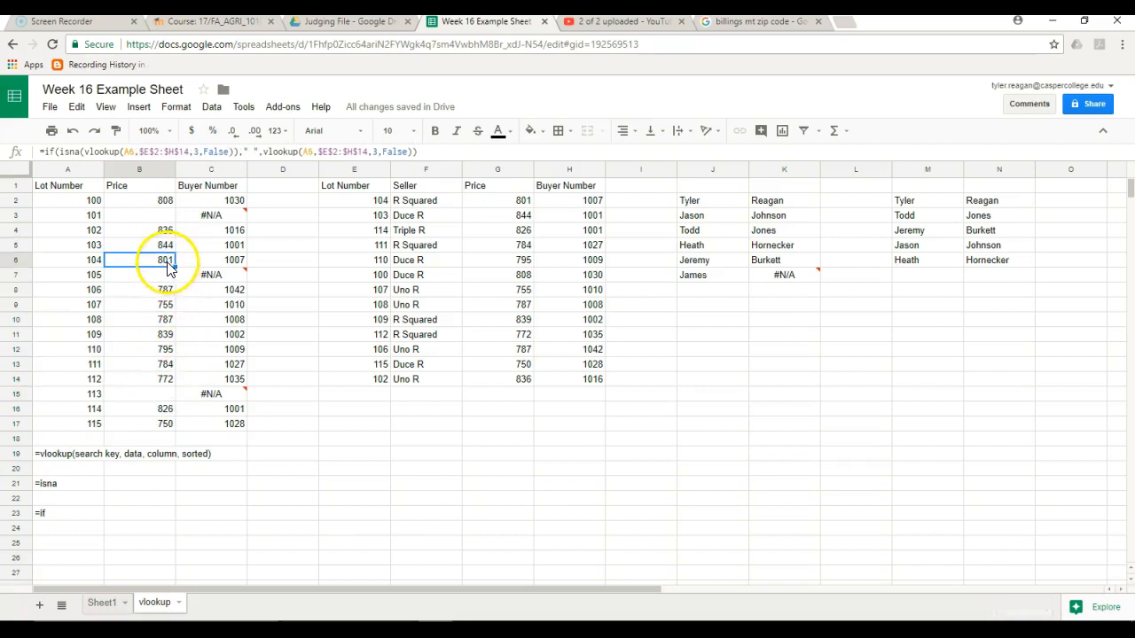
click(165, 276)
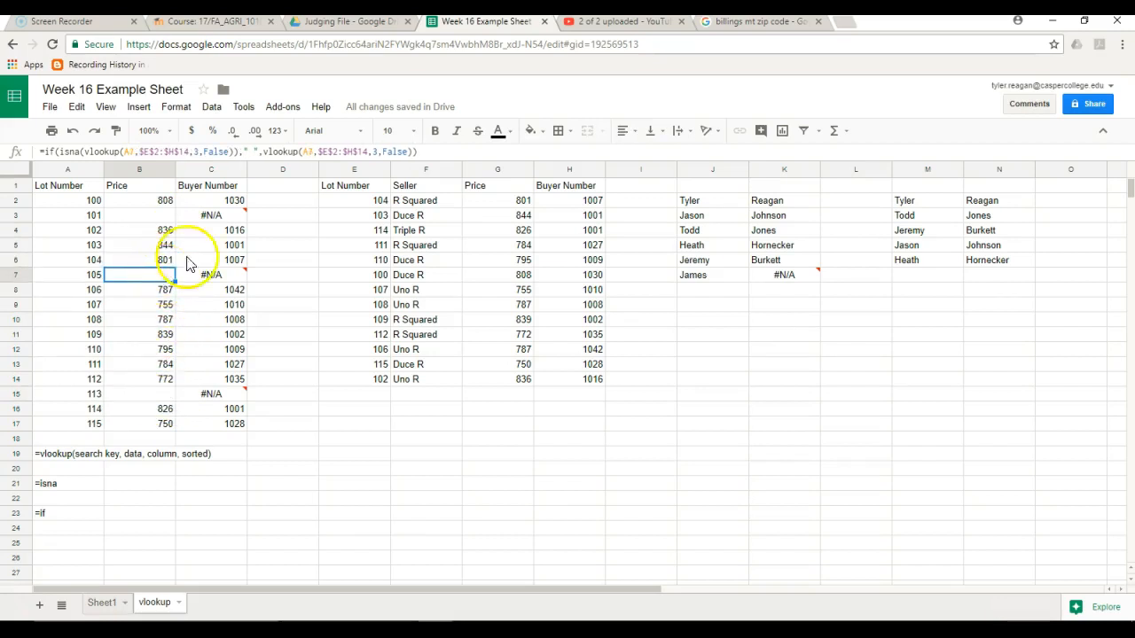
Clear the existing VLOOKUP formula from C2, the first cell under Buyer Number
click(229, 196)
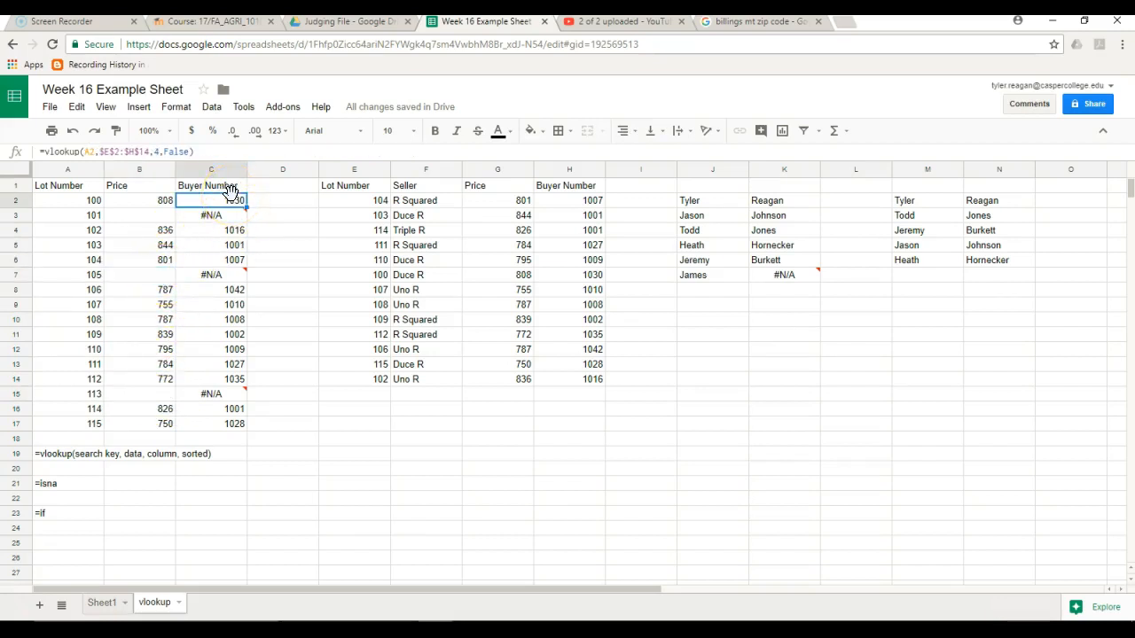
key(Delete)
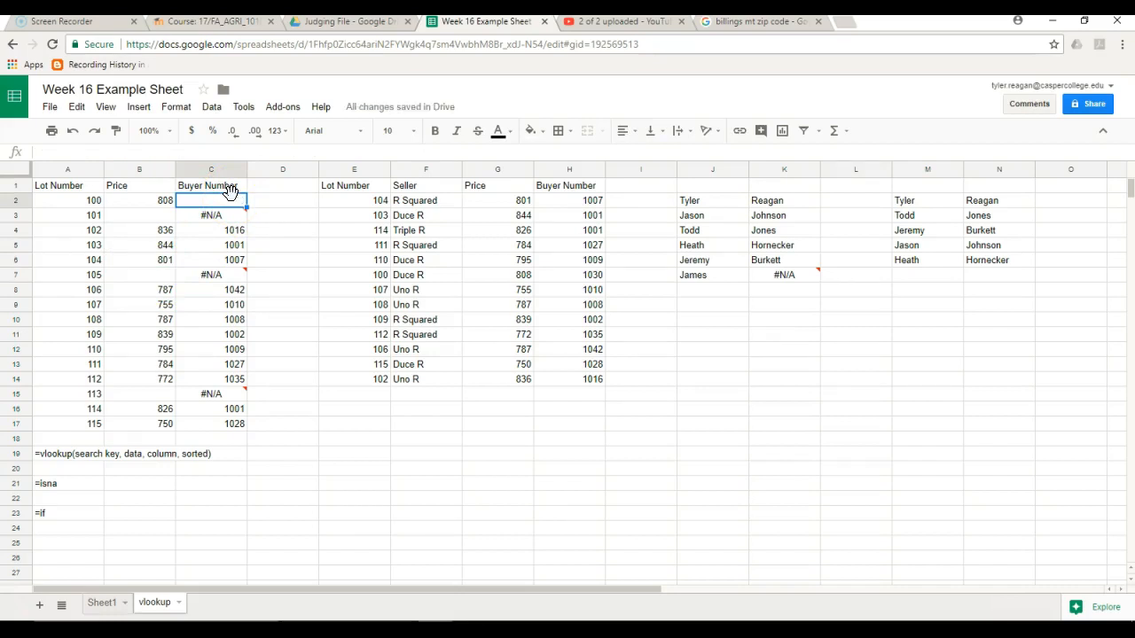
text(=if(isna)
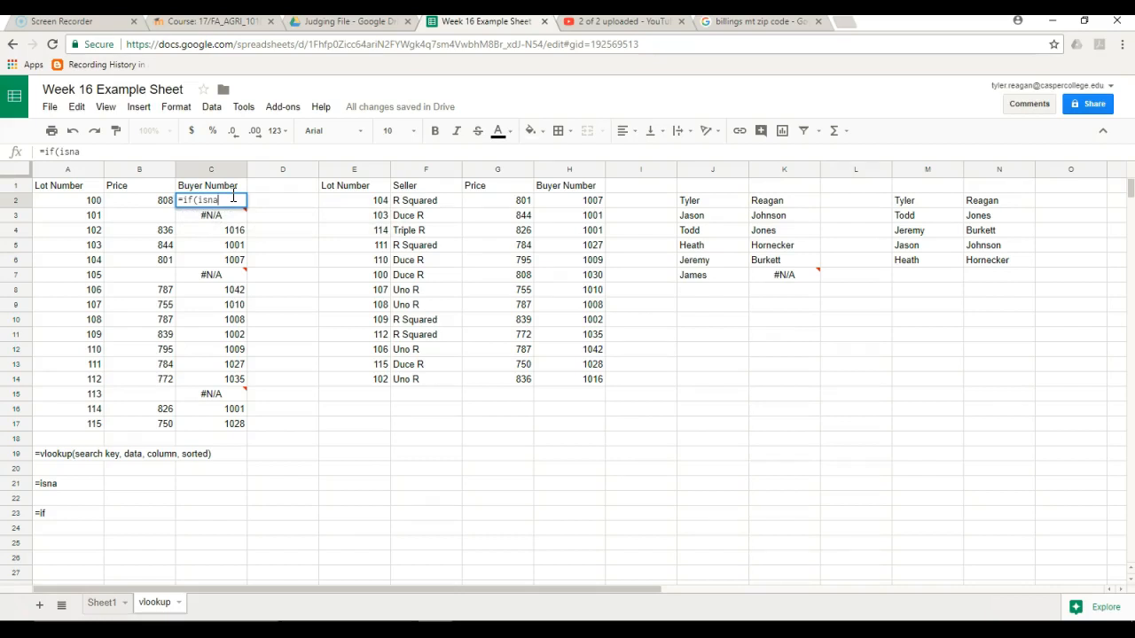
text(()
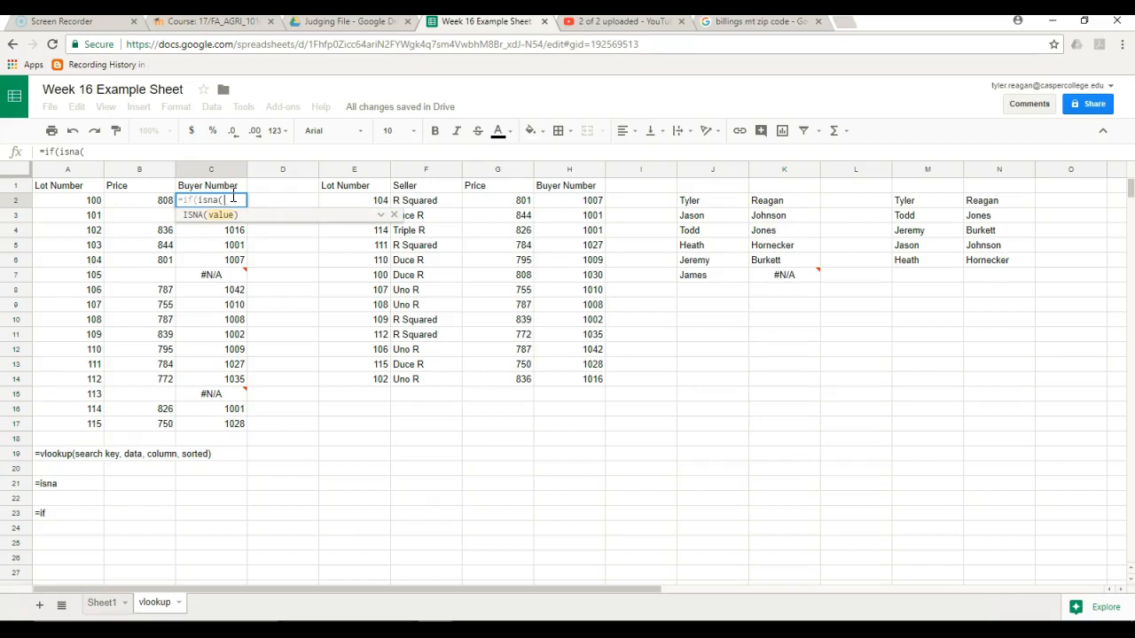
text(v)
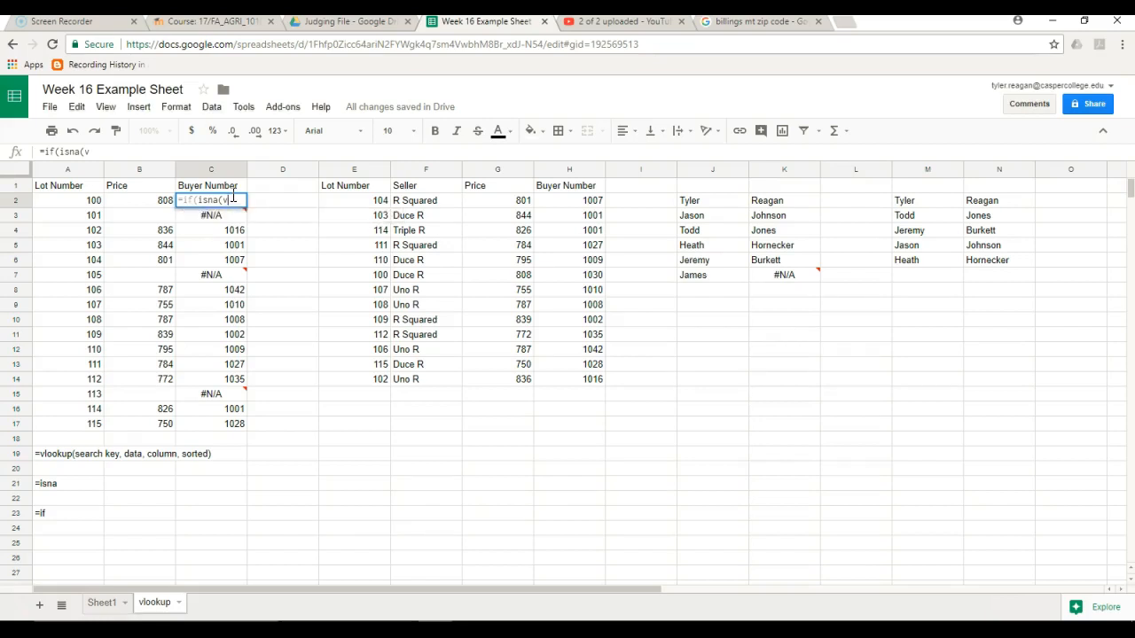
text(lookup()
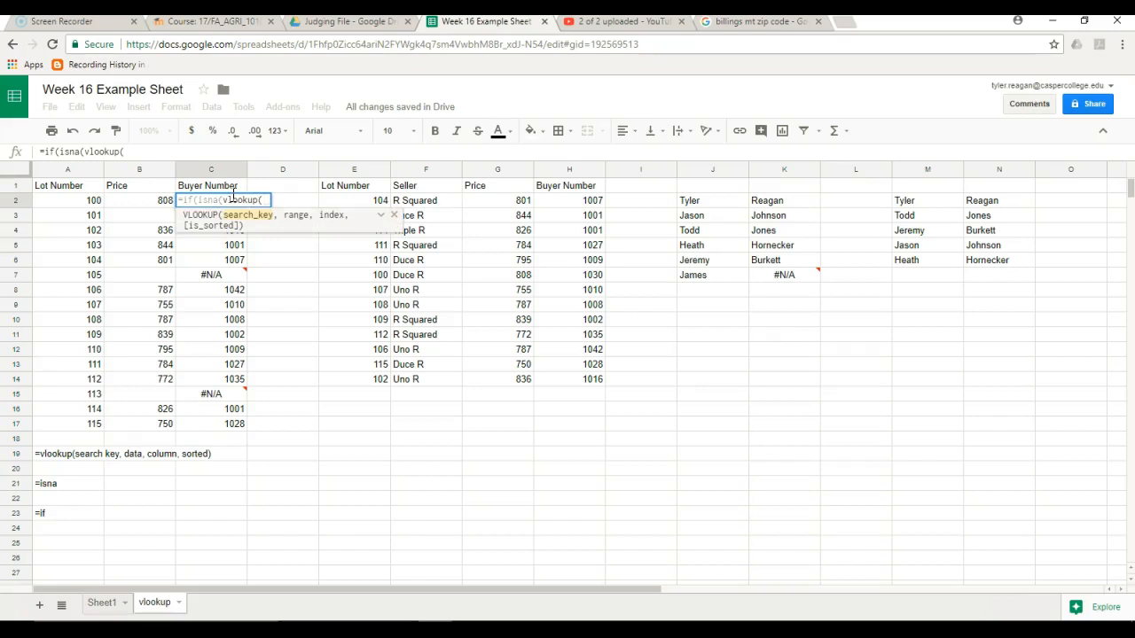
click(93, 202)
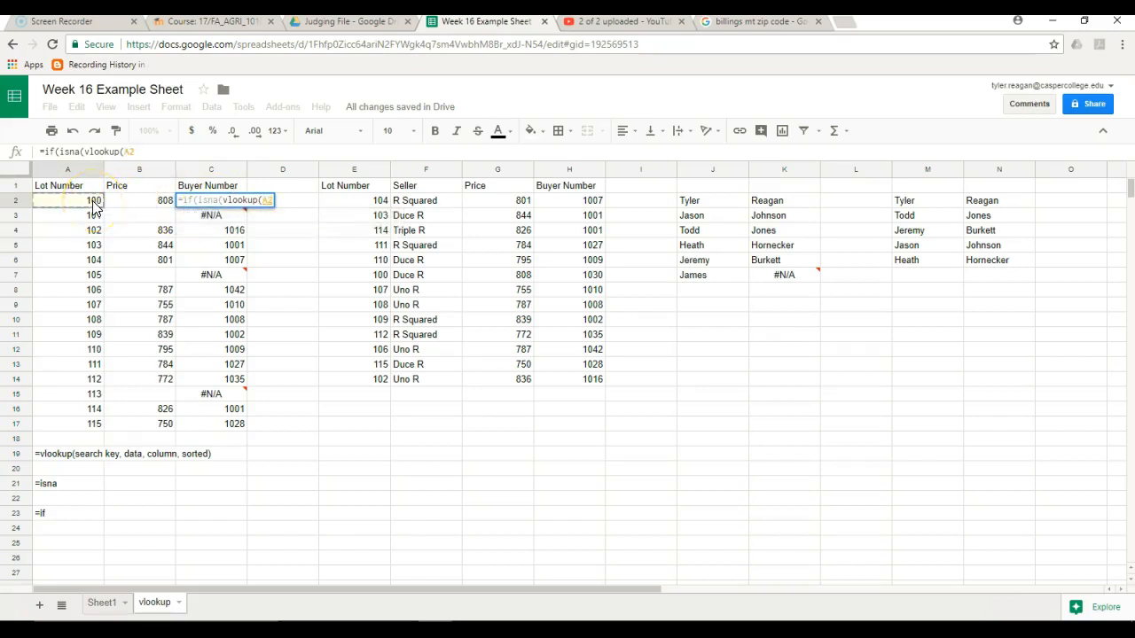
text(,)
drag(367, 204, 577, 396)
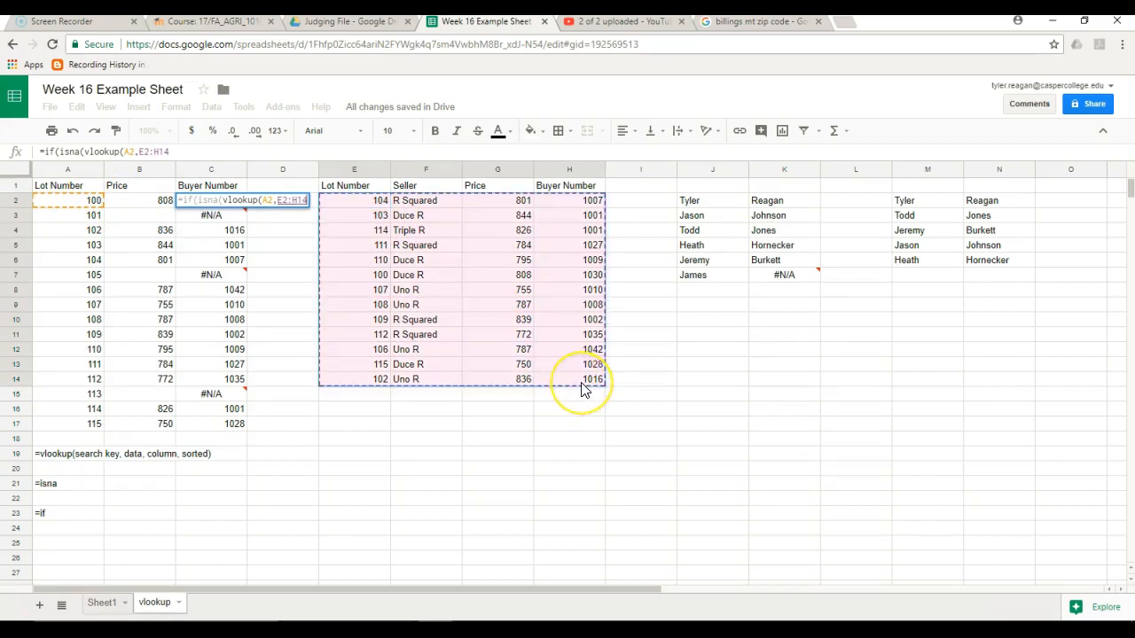
key(F4)
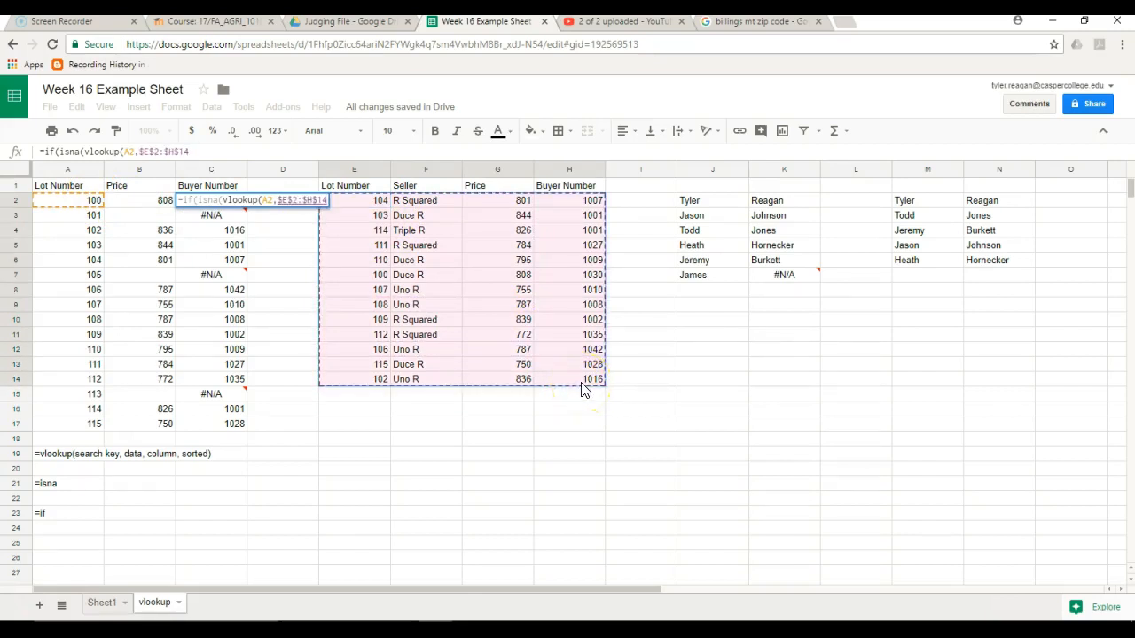
text(,)
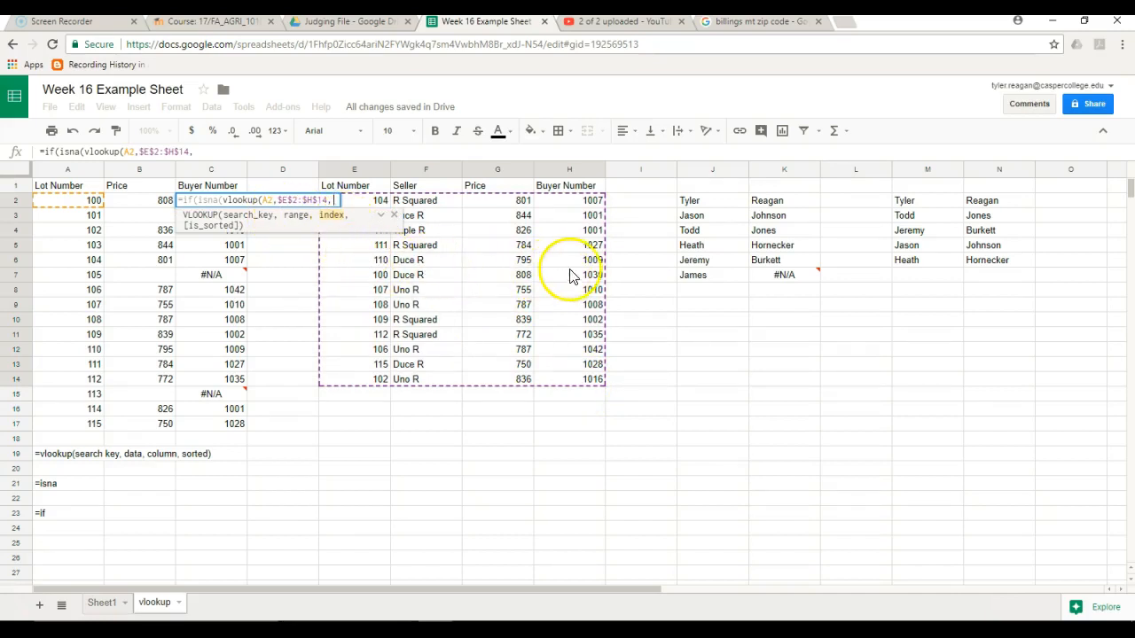
text(4,False)
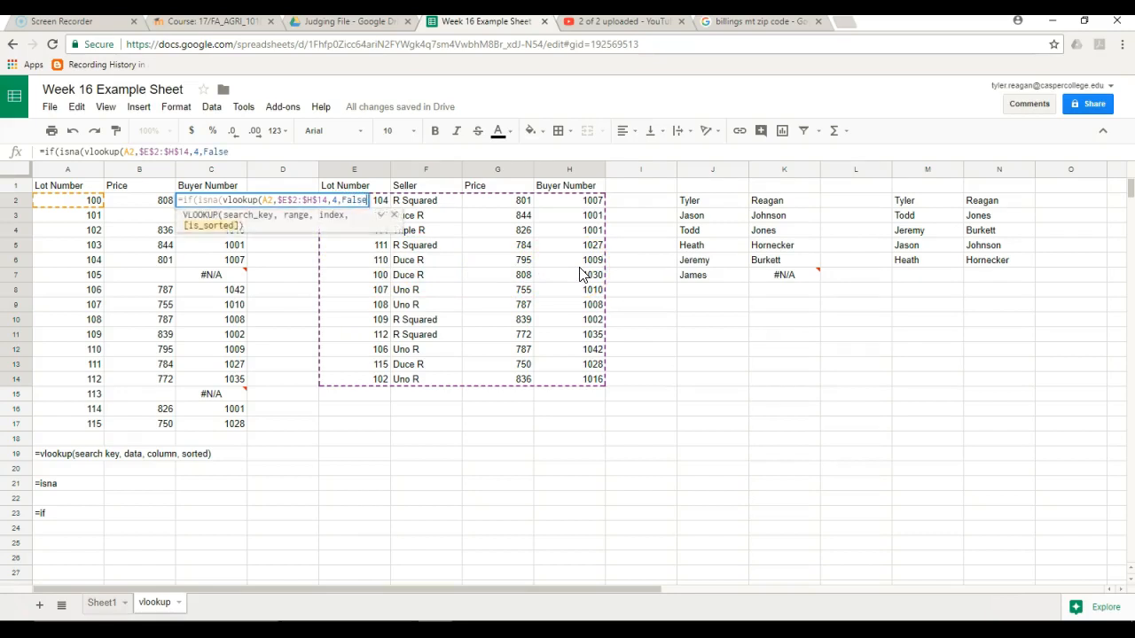
text())
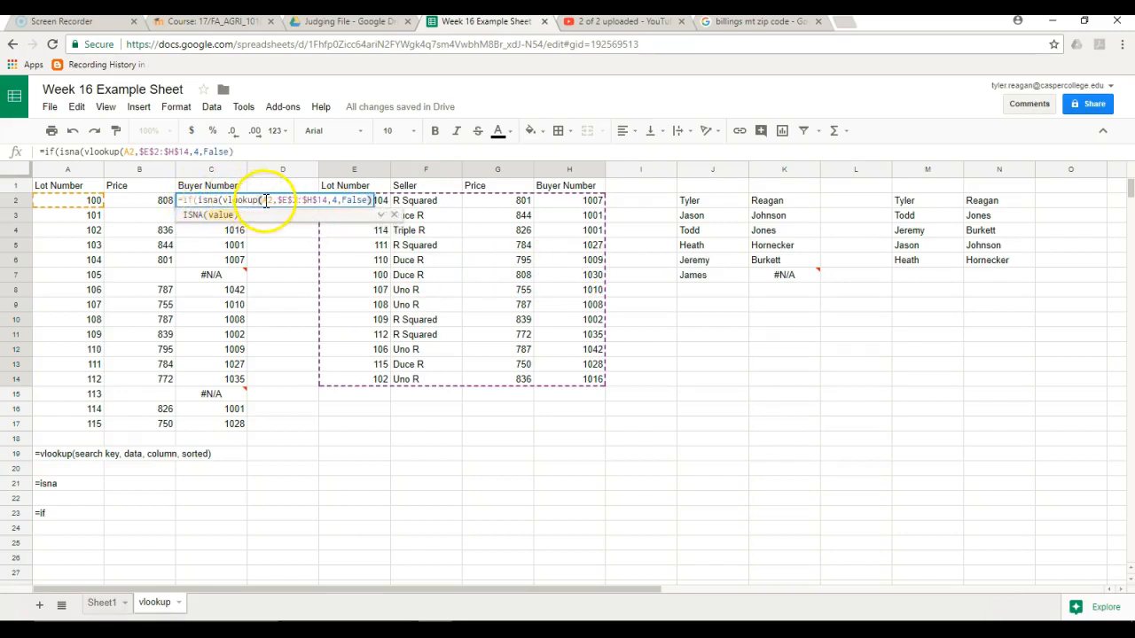
text(,)
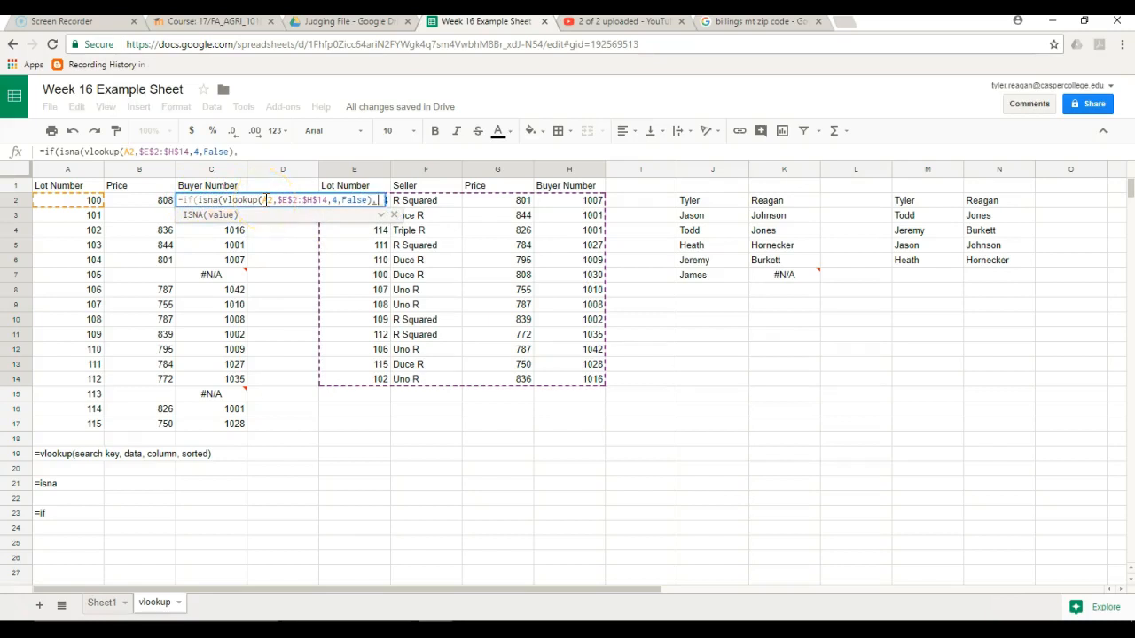
text(")
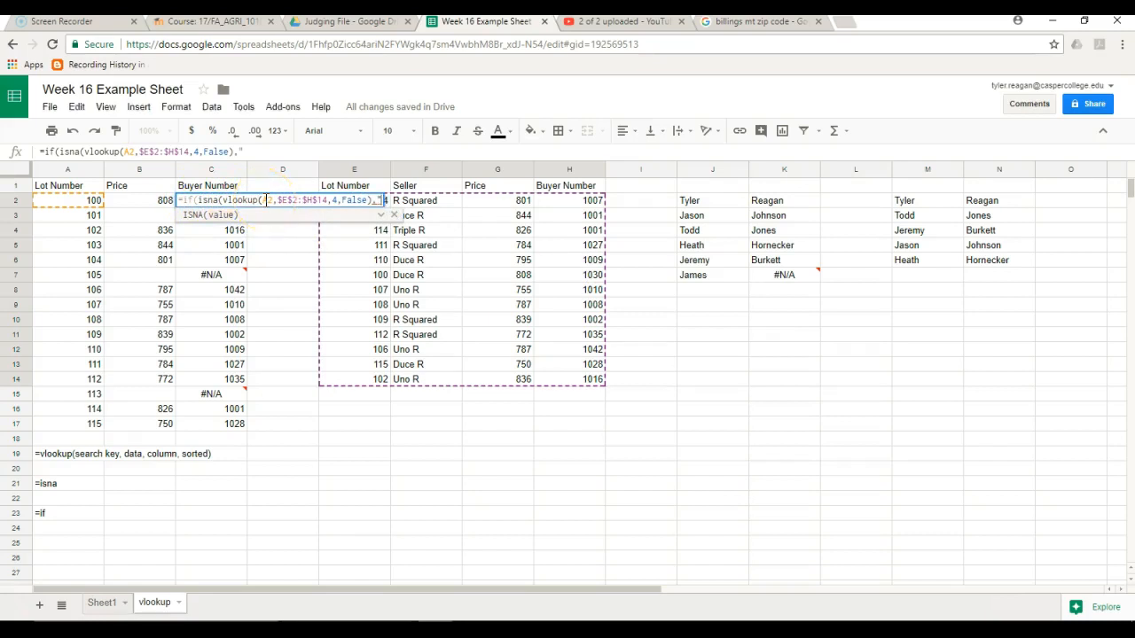
key(alt+space)
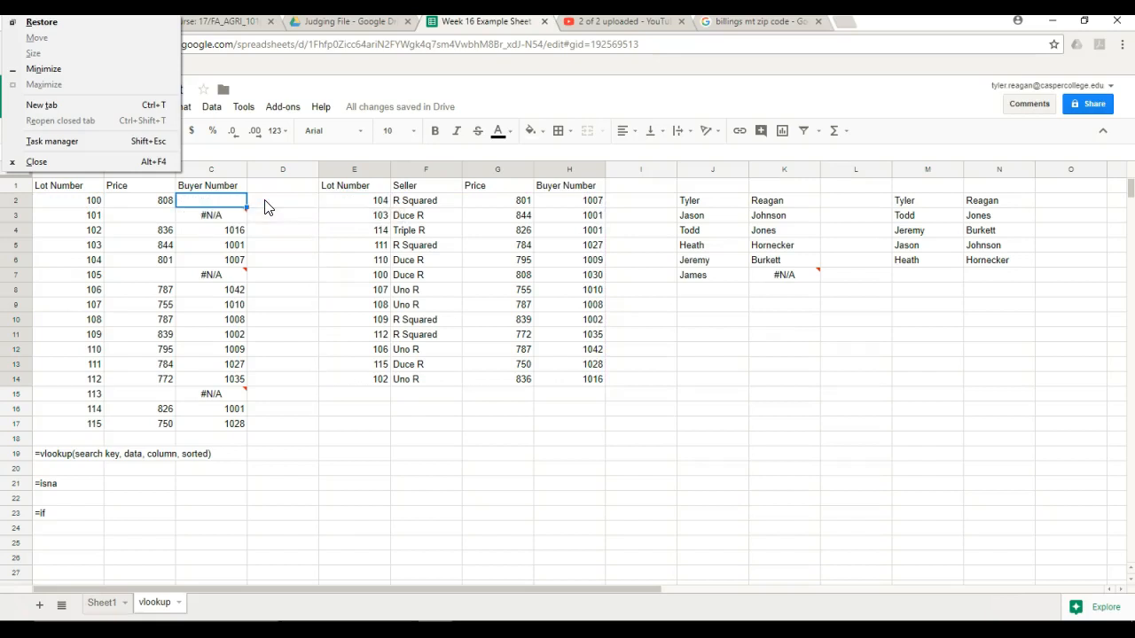
click(232, 206)
Start C2's formula with =if(isna(vlookup( and use A2 as the search key
double_click(232, 202)
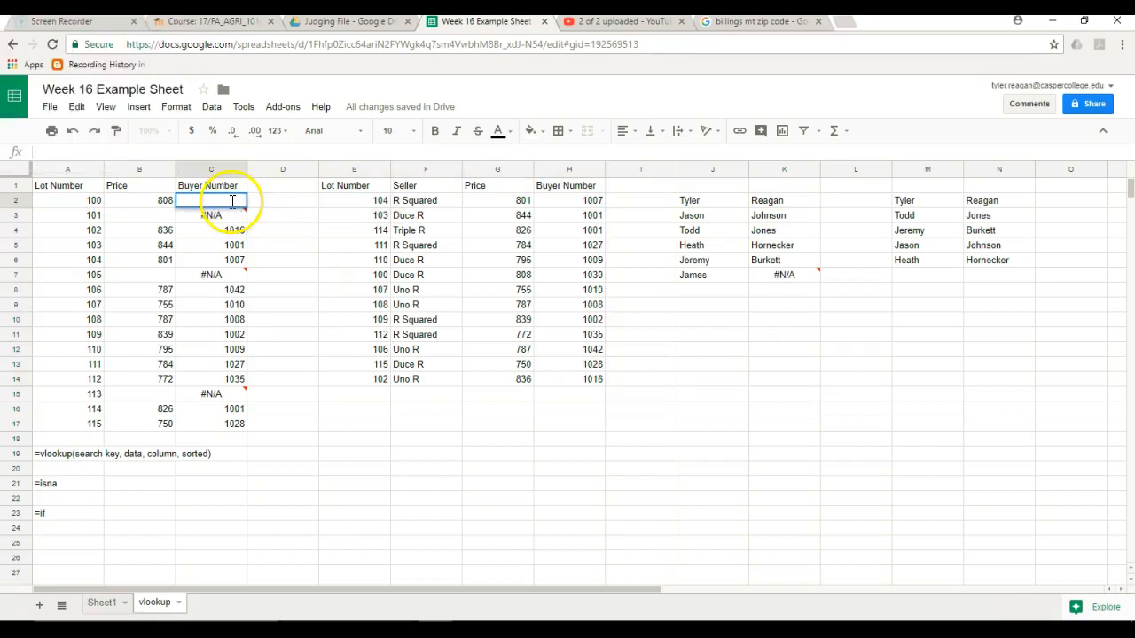
text(=)
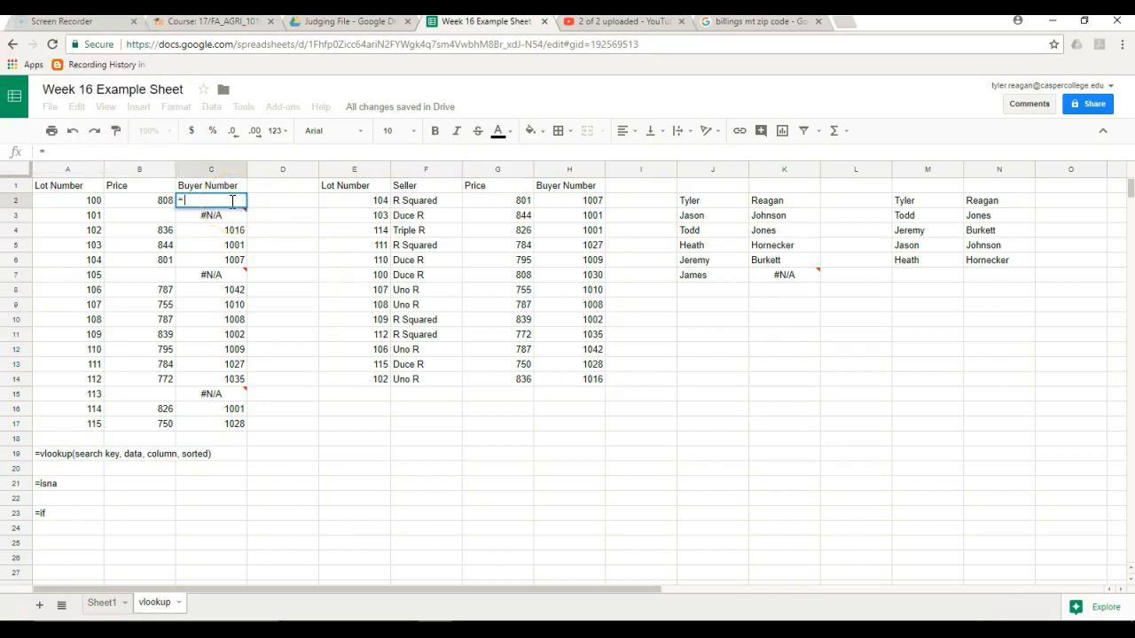
text(if()
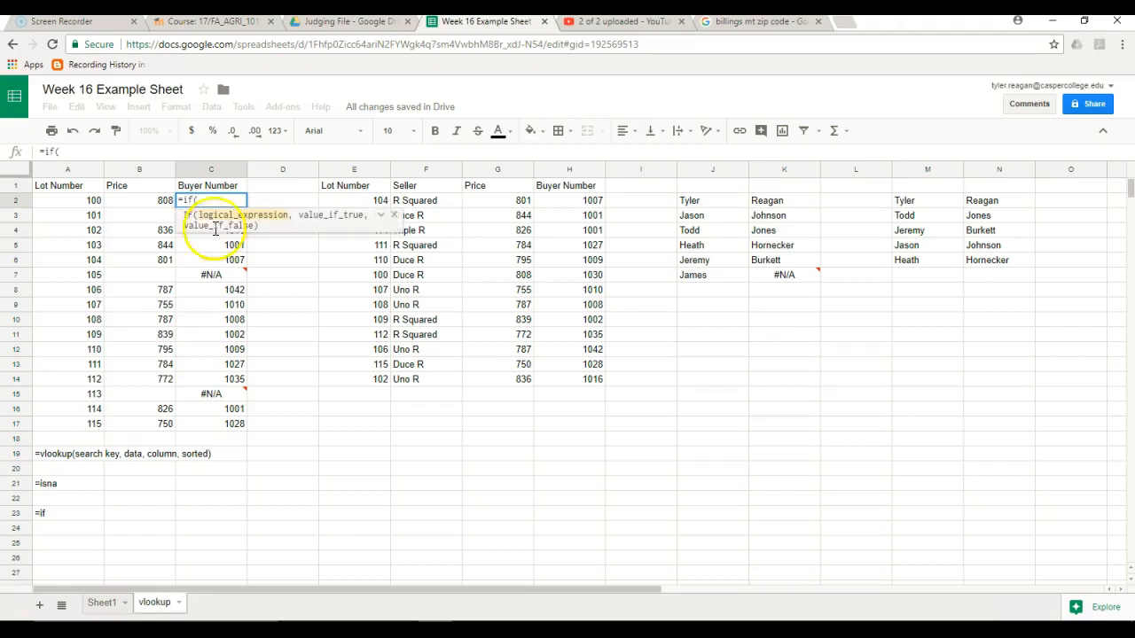
text(isna)
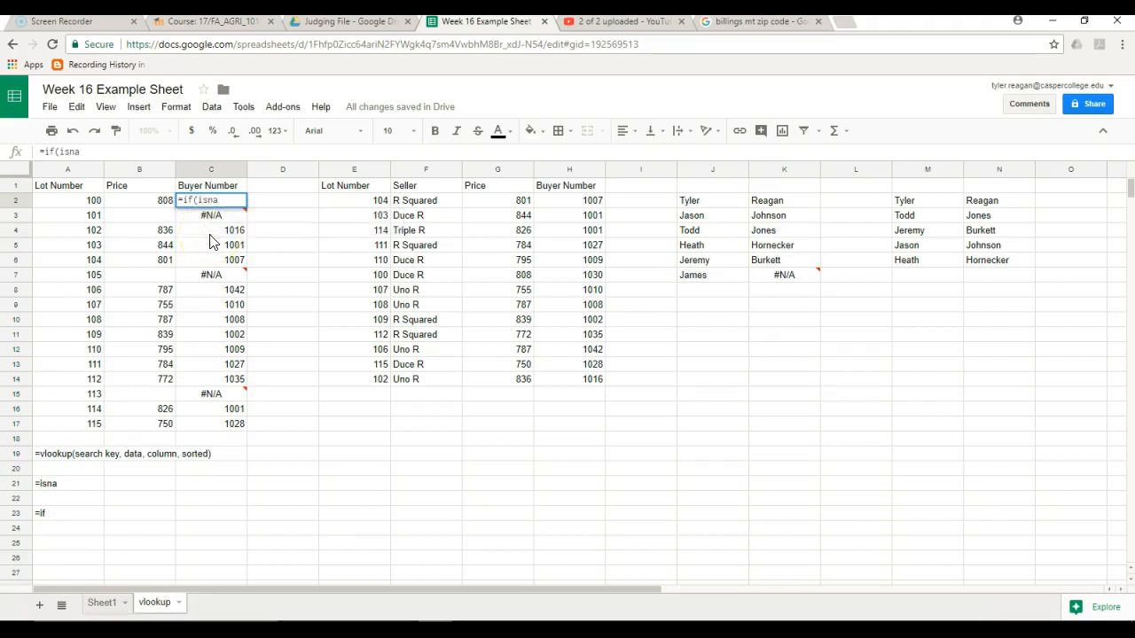
text(()
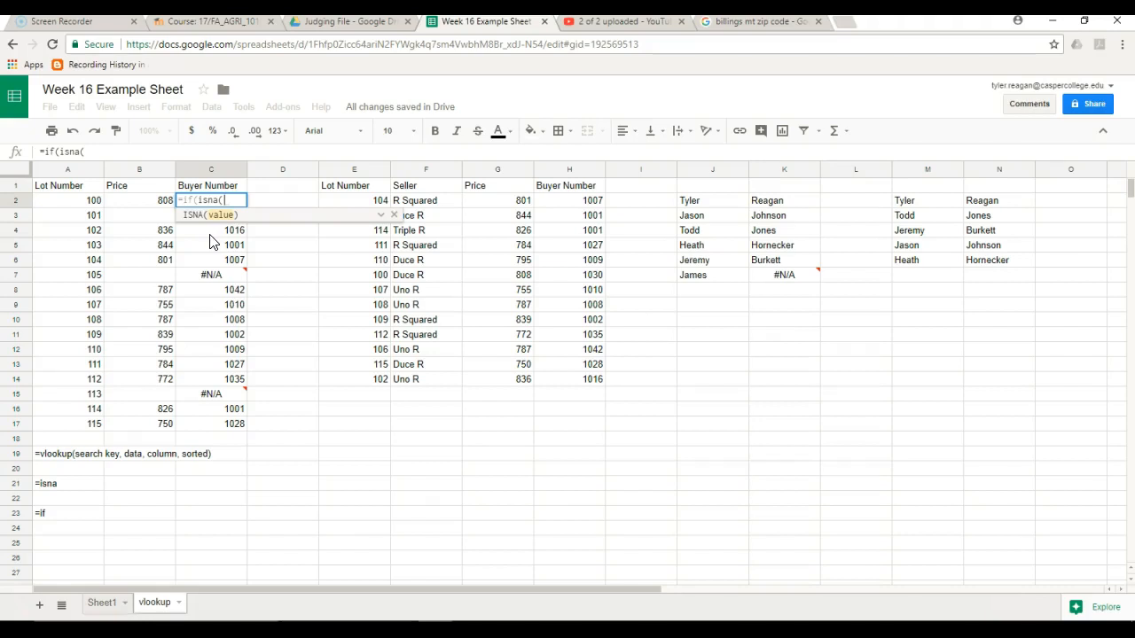
text(vlookup()
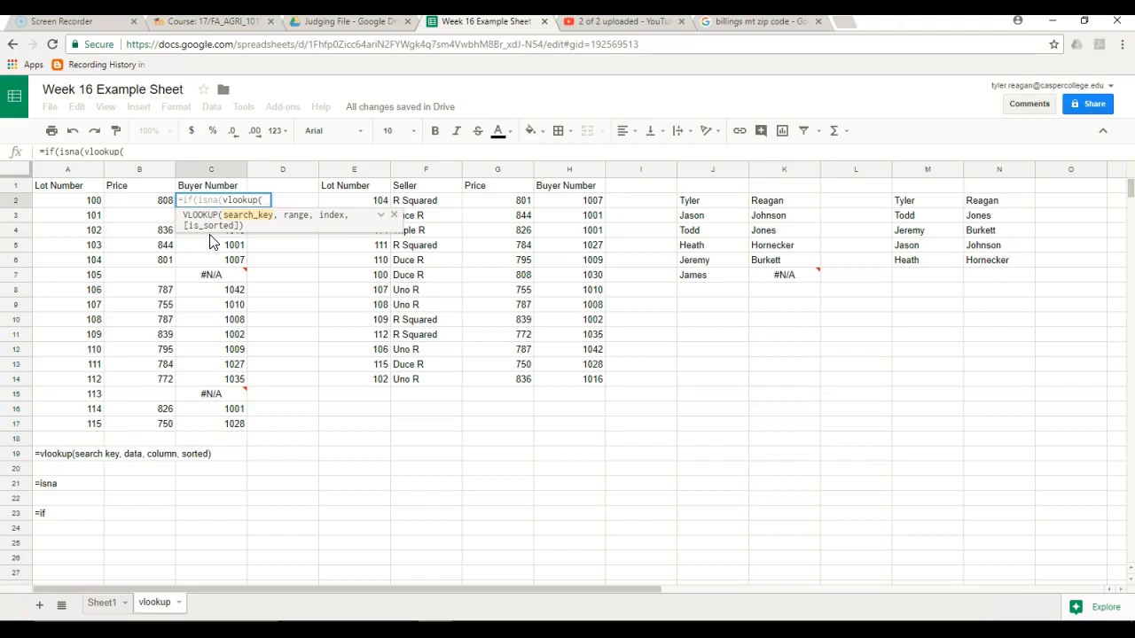
click(372, 203)
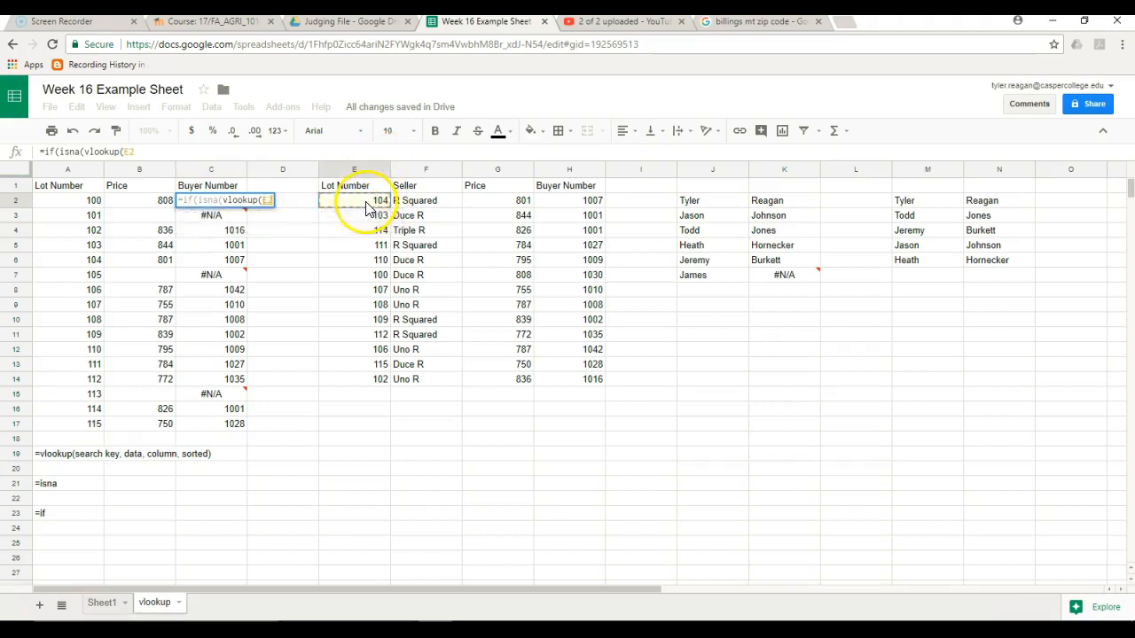
click(82, 199)
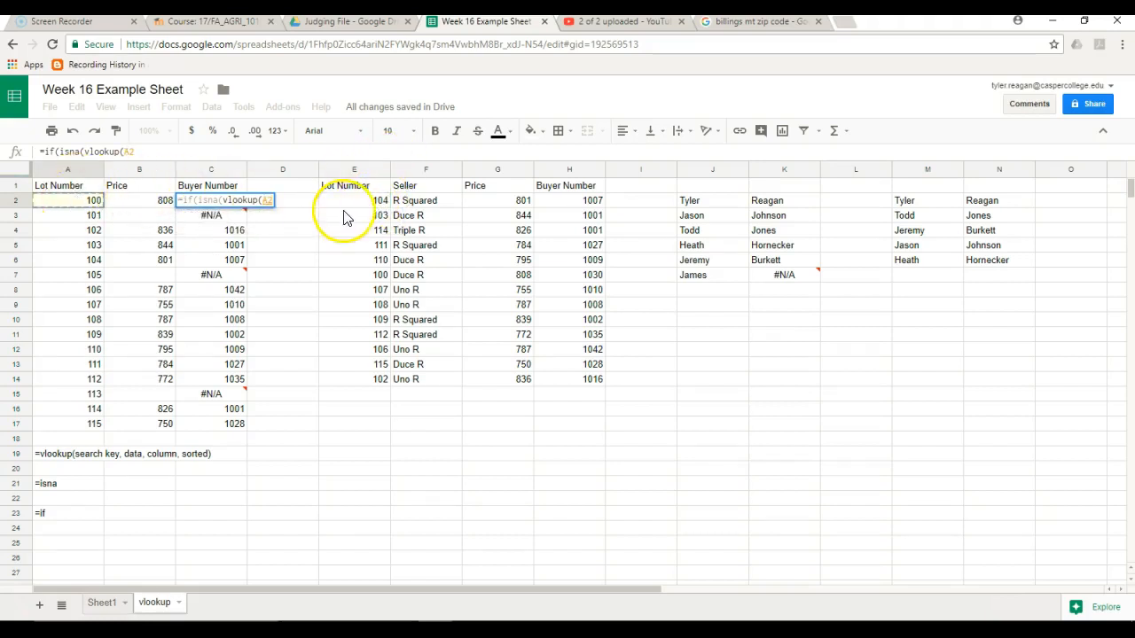
drag(357, 202, 246, 201)
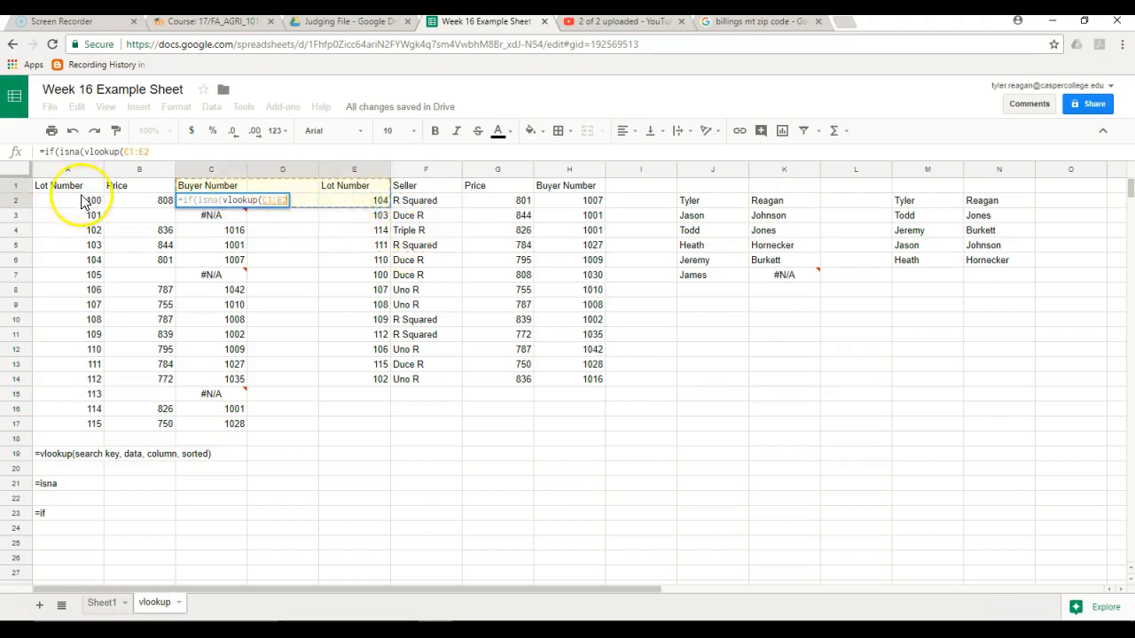
click(37, 206)
text(,)
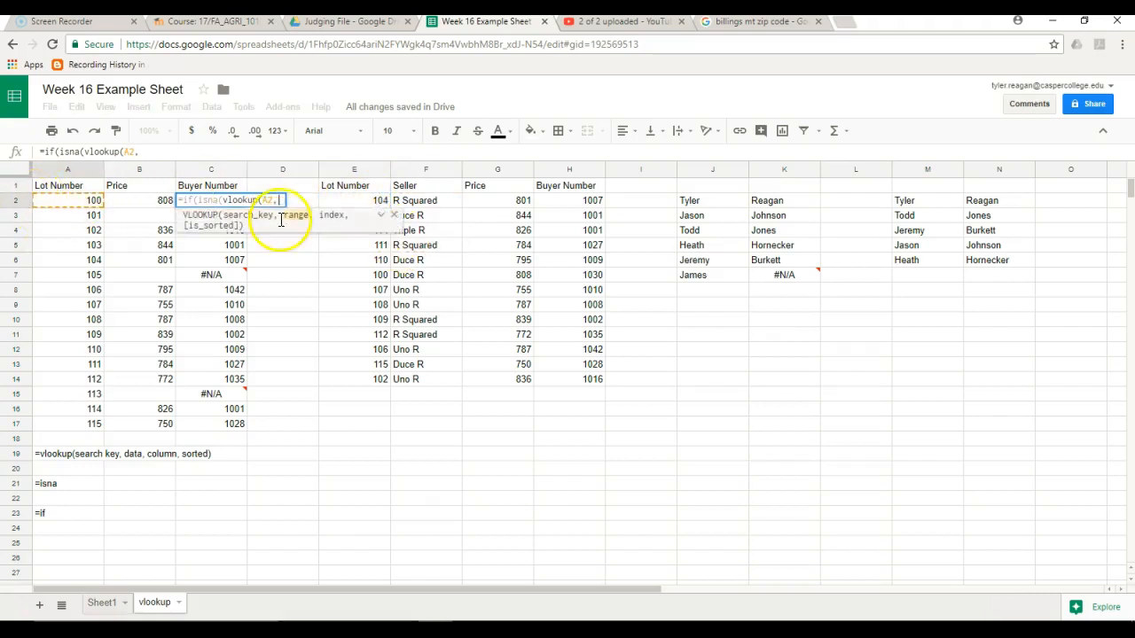
Complete C2's VLOOKUP with the absolute range $E$2:$H$14, column index 4 and False
drag(354, 201, 569, 379)
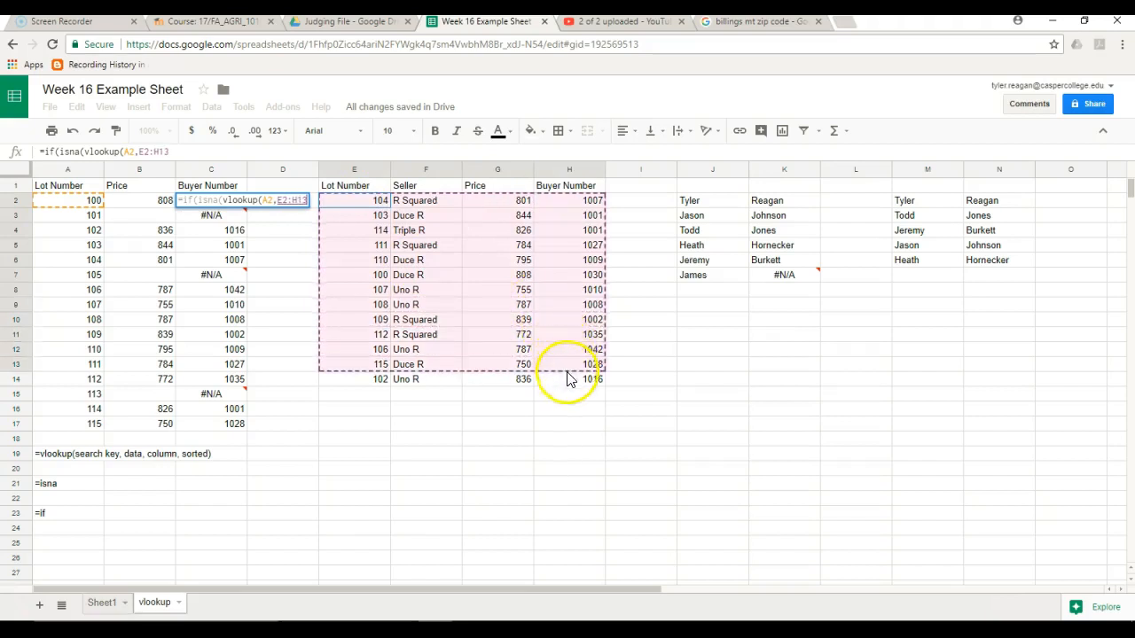
key(F4)
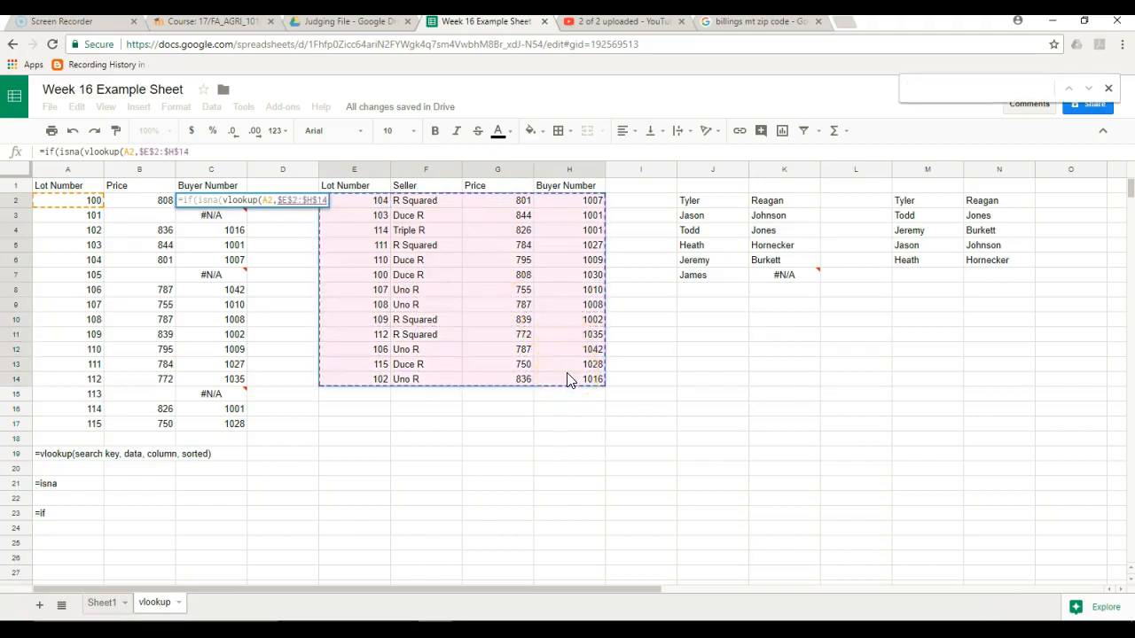
click(1108, 88)
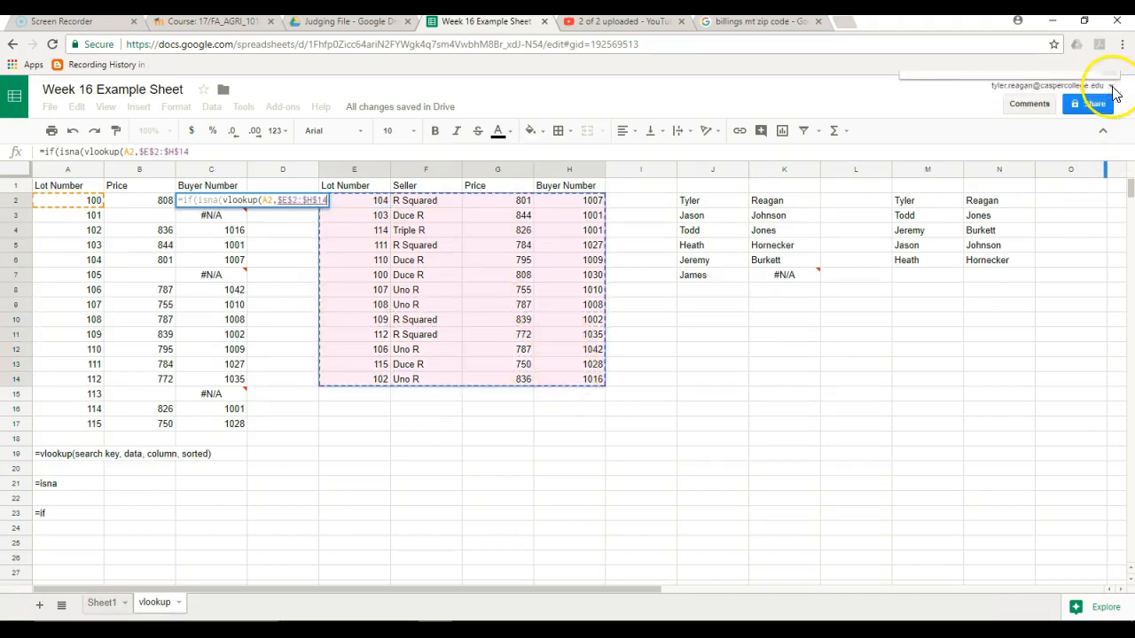
text(,)
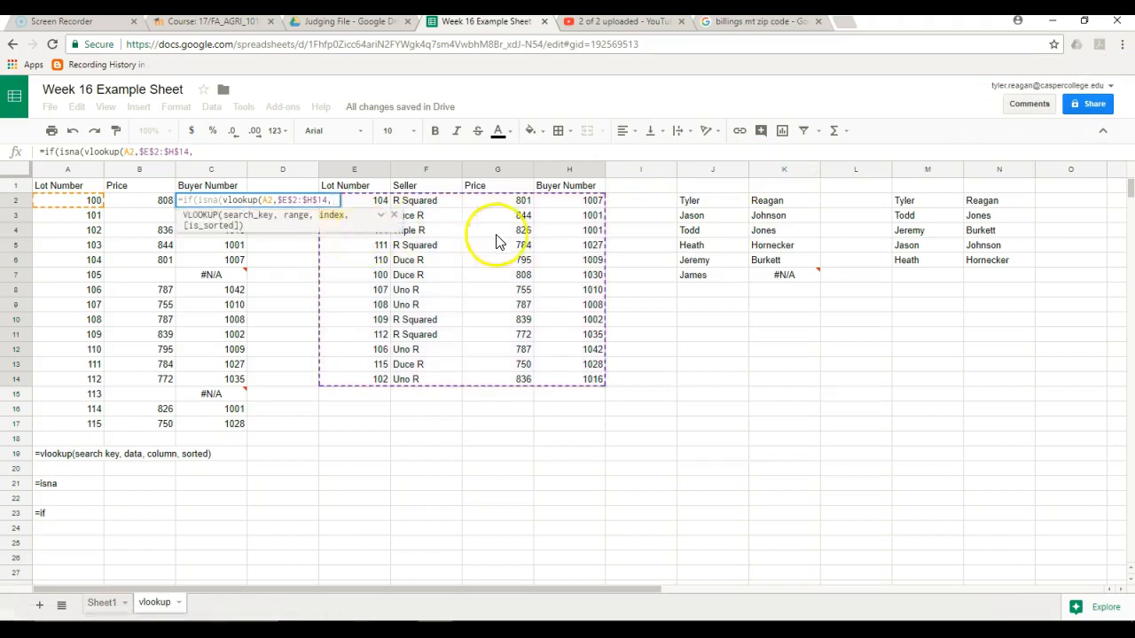
text(4)
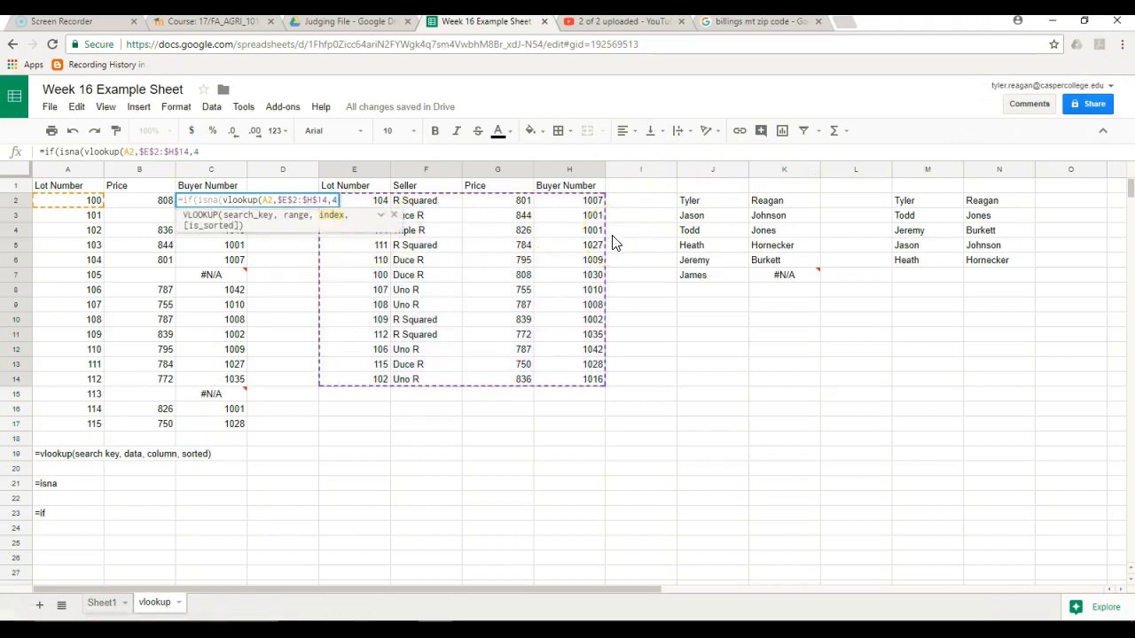
text(,Fasle)
key(BackSpace)
key(BackSpace)
key(BackSpace)
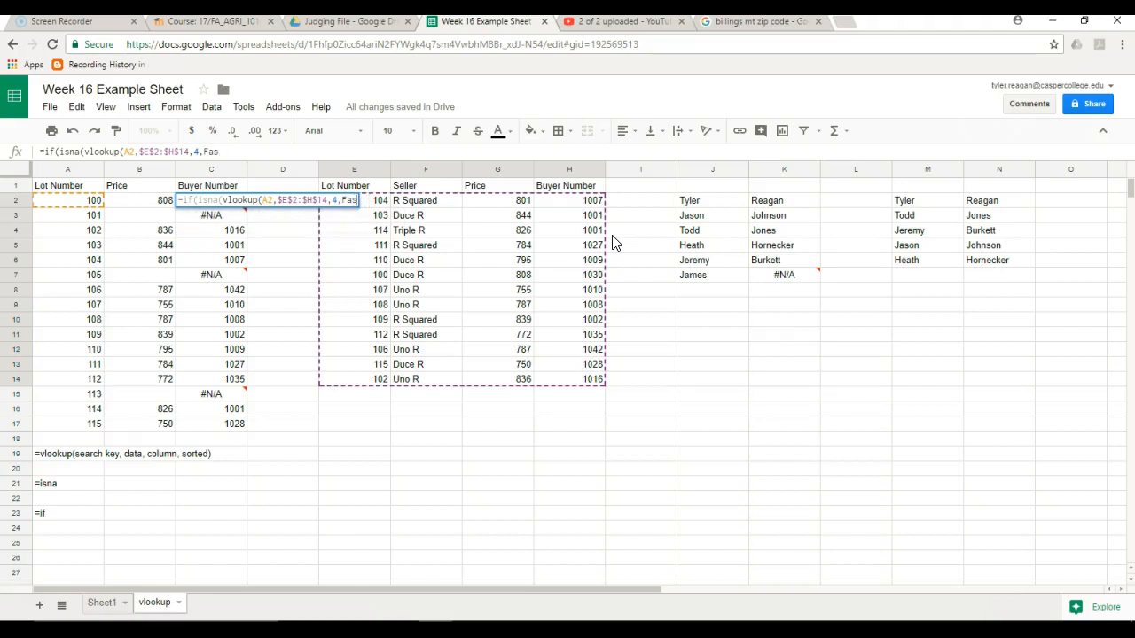
text(lse))
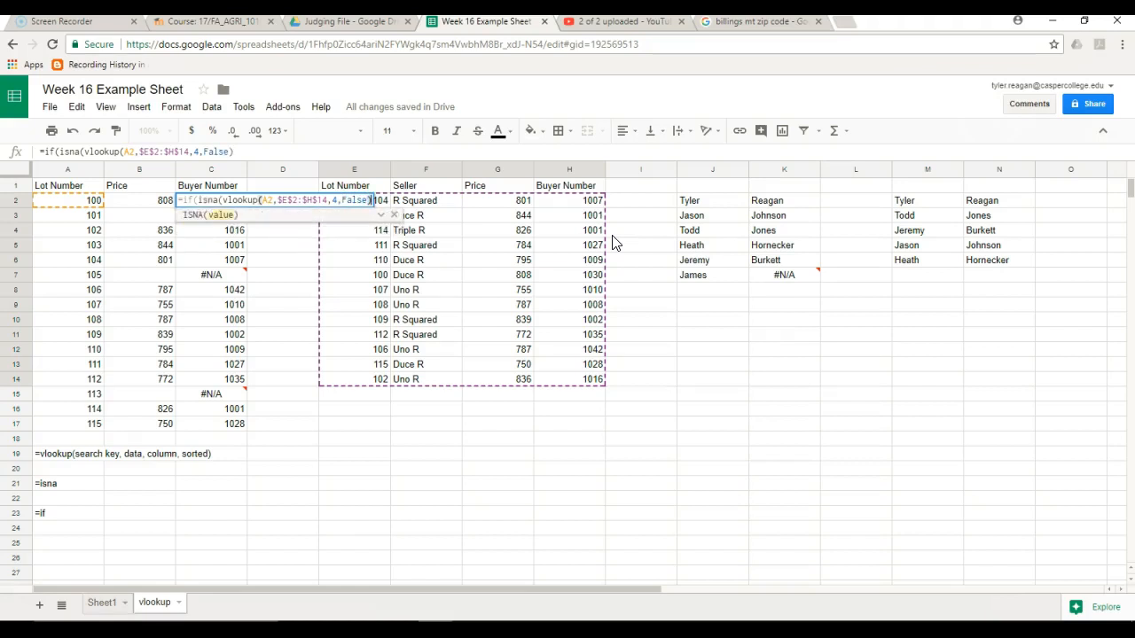
Close the ISNA test in C2's formula and enter " " as the IF's value if true
text())
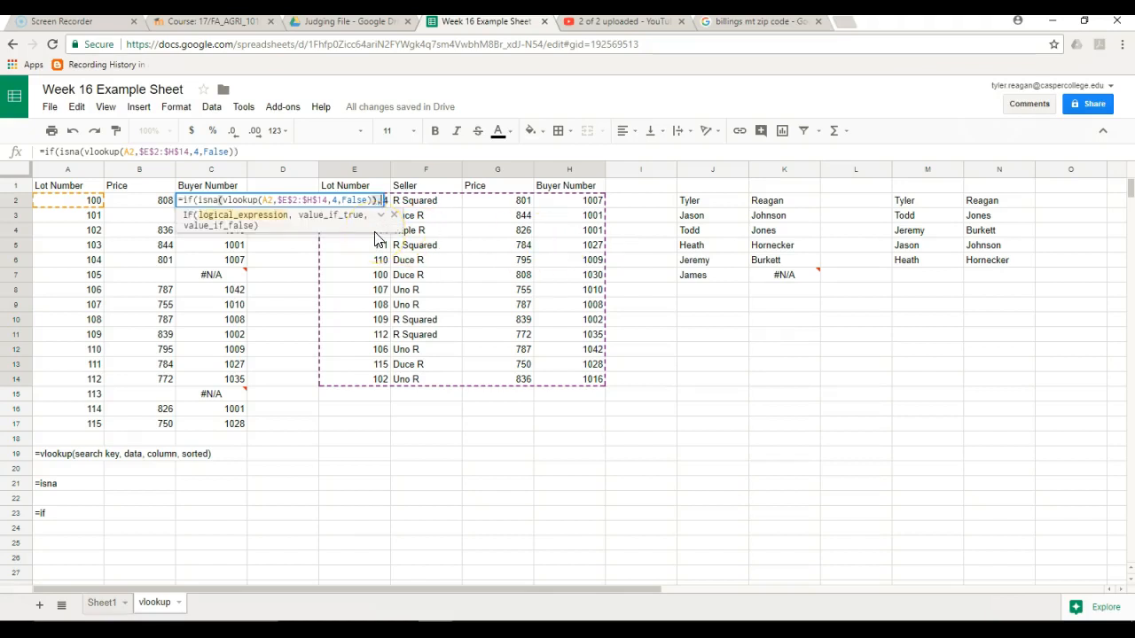
text(,)
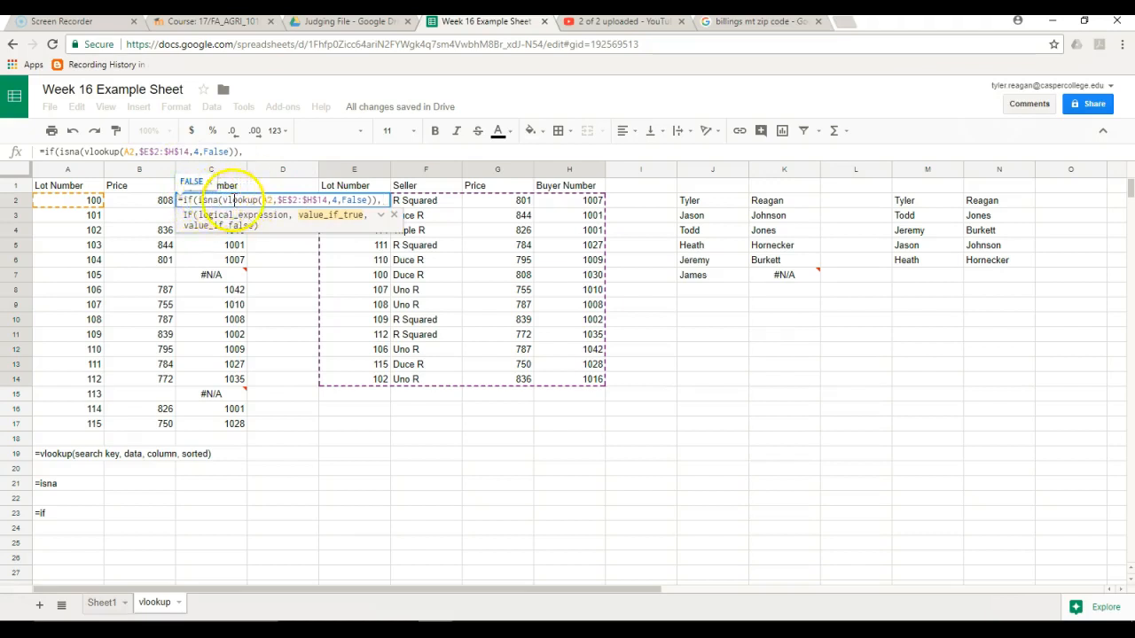
text(" ")
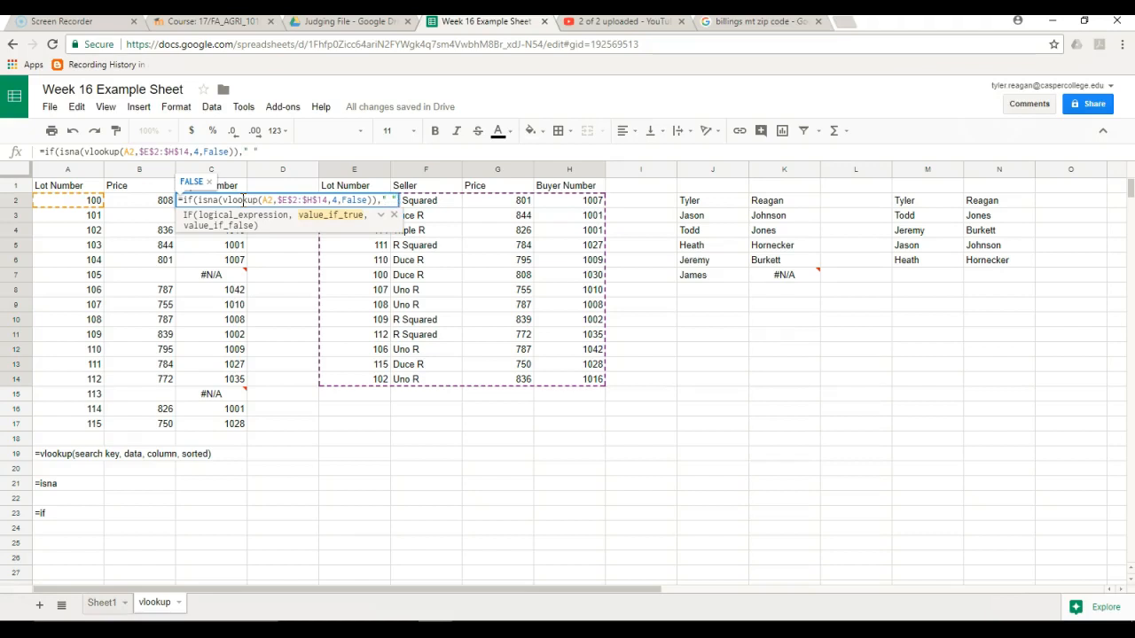
Begin the value-if-false argument of C2's IF formula with a second vlookup( that uses A2 as the search key
text(,)
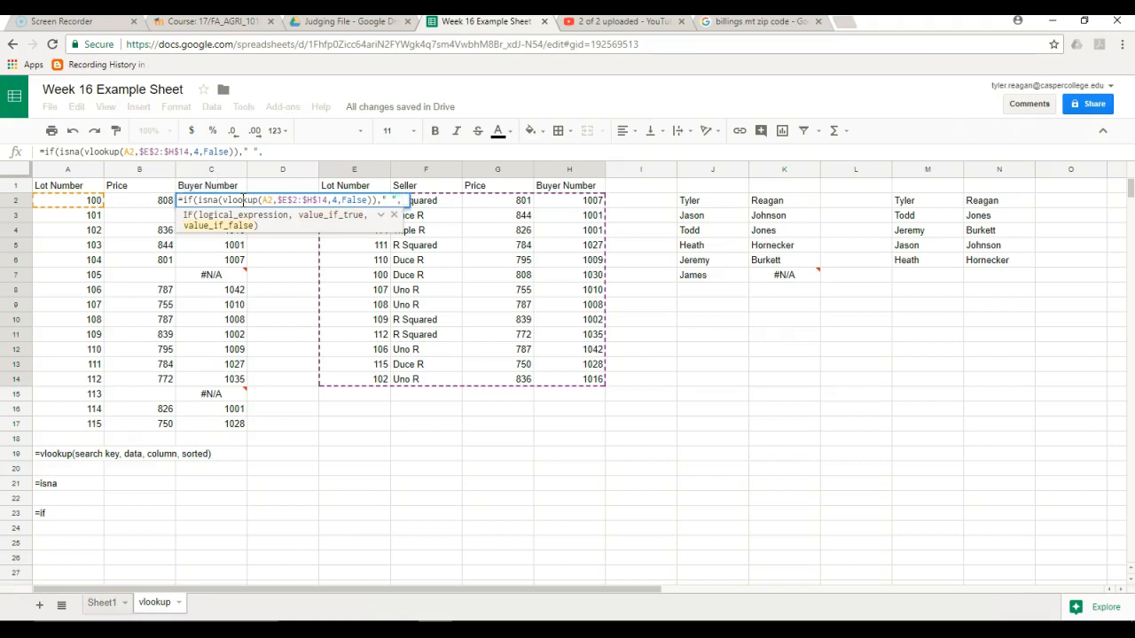
text(vlokk)
key(BackSpace)
key(BackSpace)
text(okup)
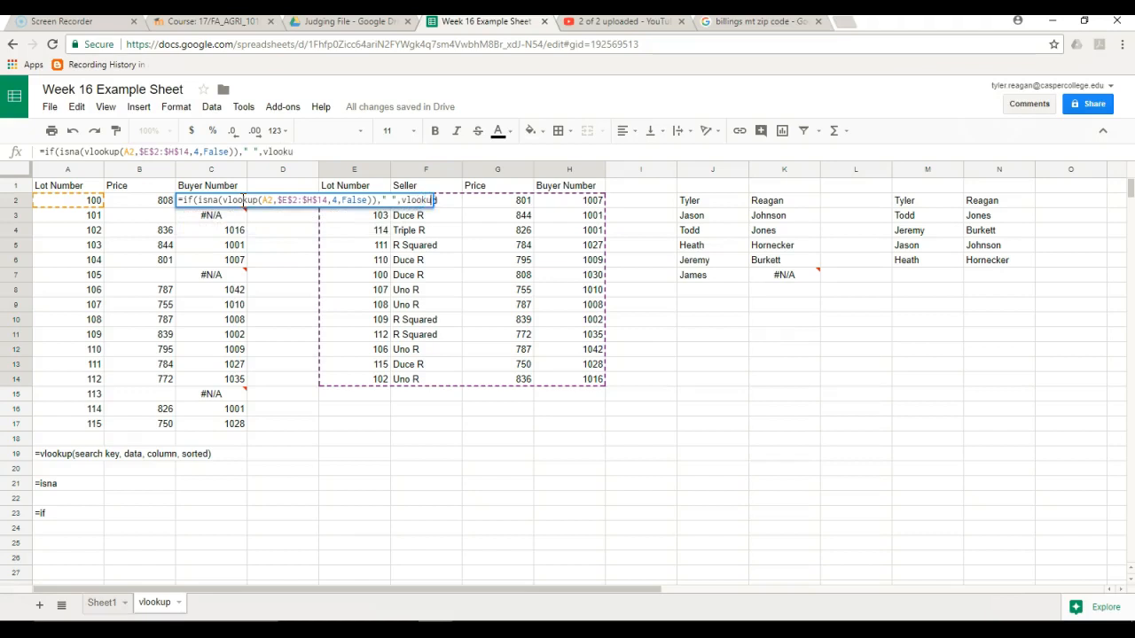
text(()
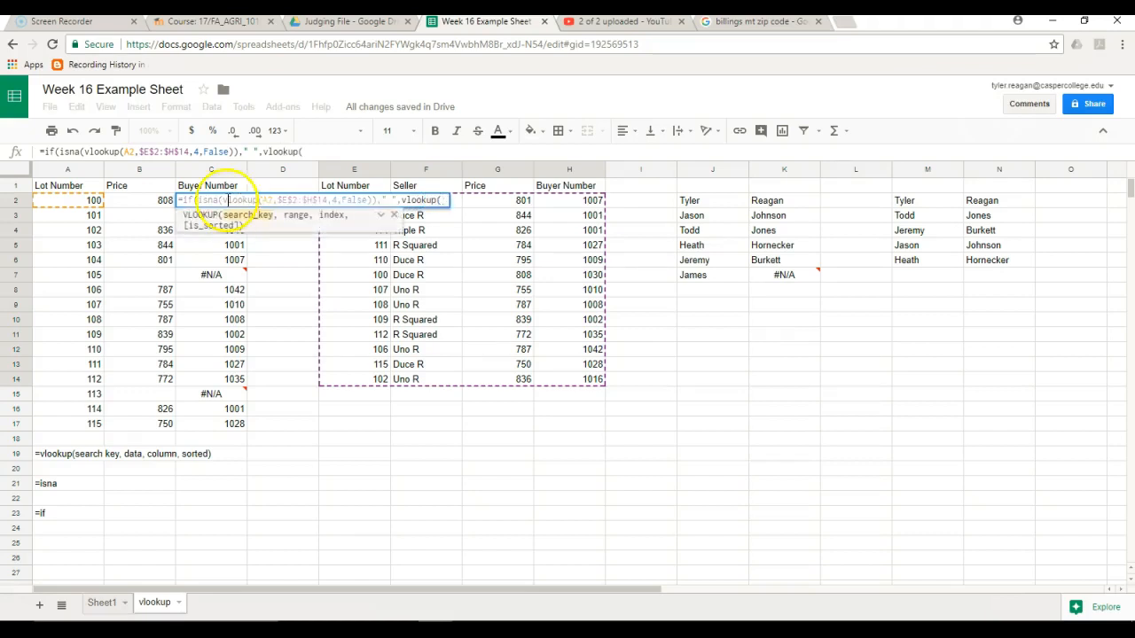
click(94, 202)
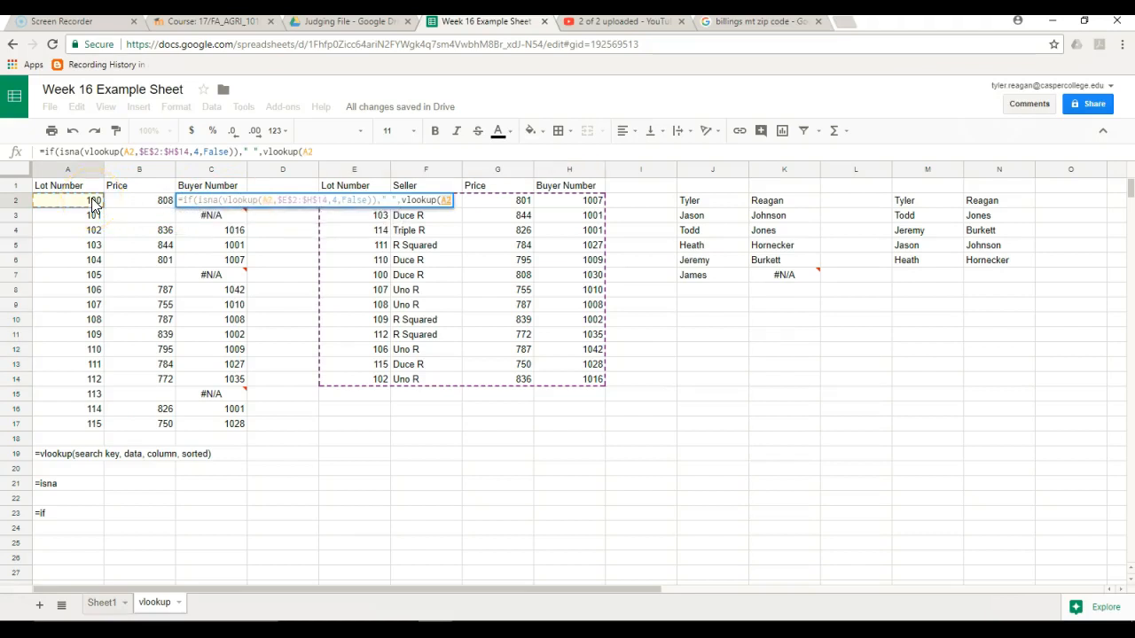
text(,)
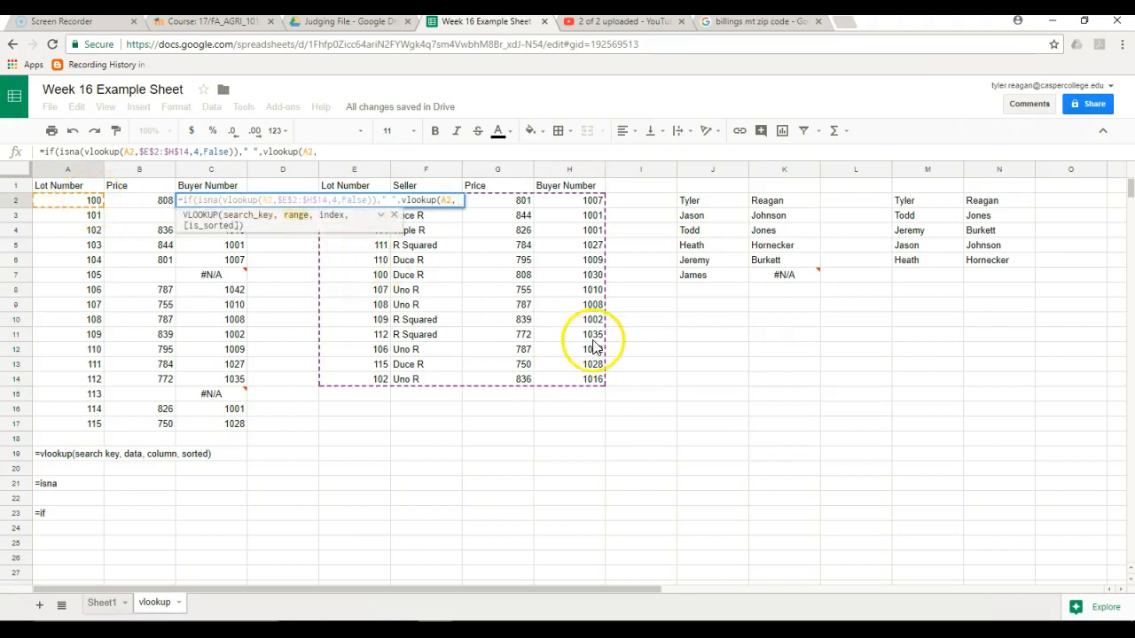
Complete the second VLOOKUP with range $E$2:$H$14, column index 4 and False, closing and entering C2's formula
drag(581, 381, 373, 200)
key(F4)
text(,)
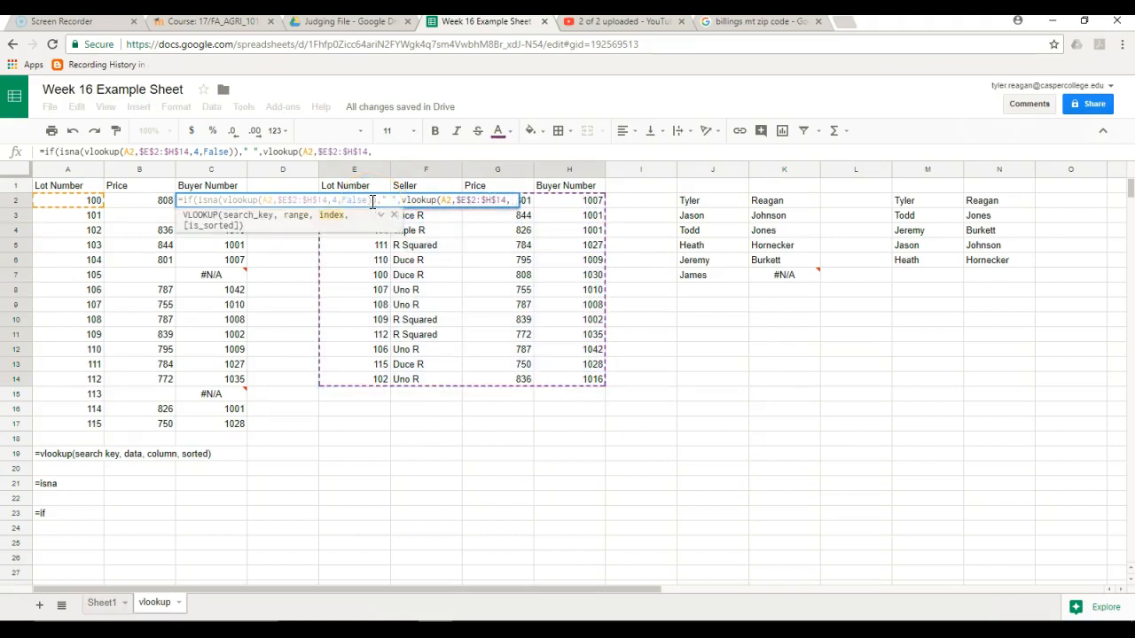
text(4,Fals)
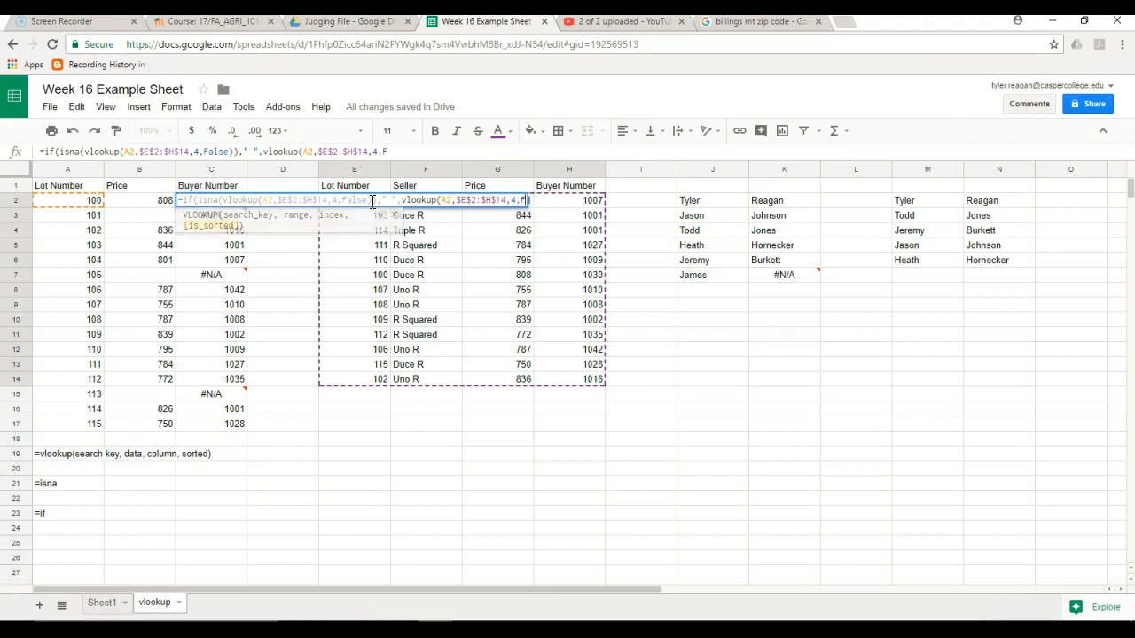
text(e)))
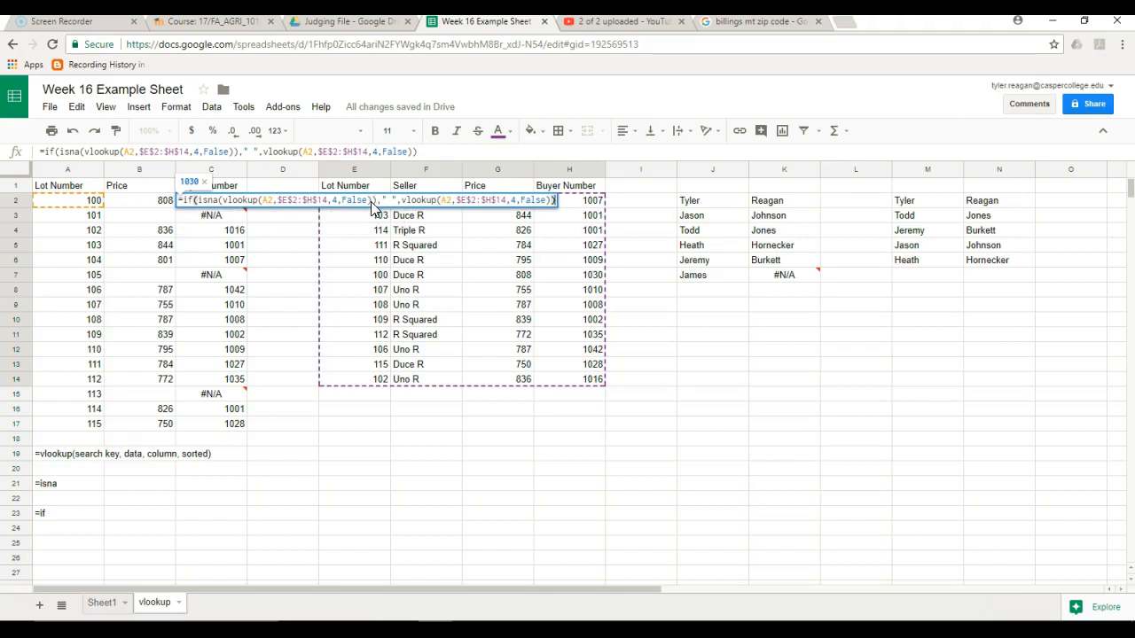
key(Return)
Fill C2's formula down the Buyer Number column to C17 and check the cells for lots 112, 105 and 101
click(246, 203)
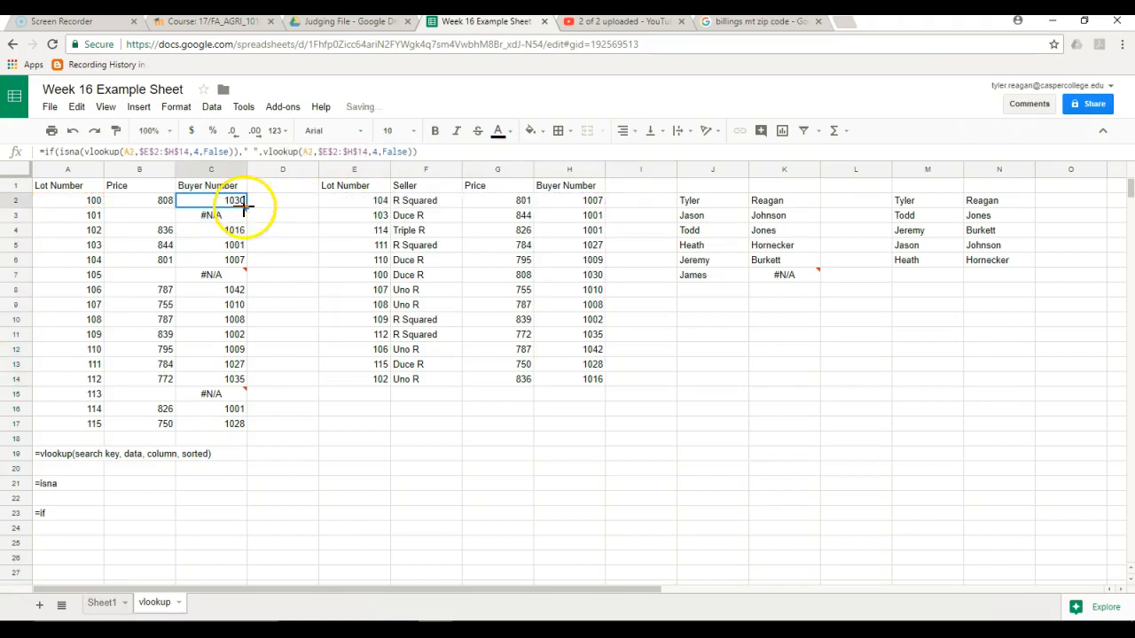
drag(246, 207, 236, 424)
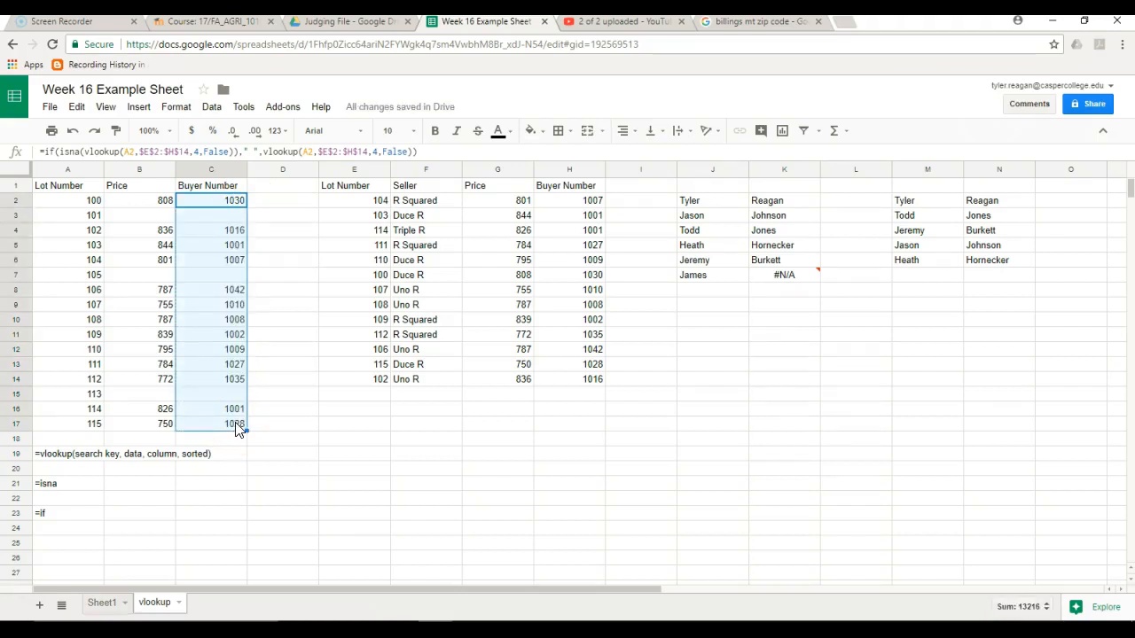
click(227, 381)
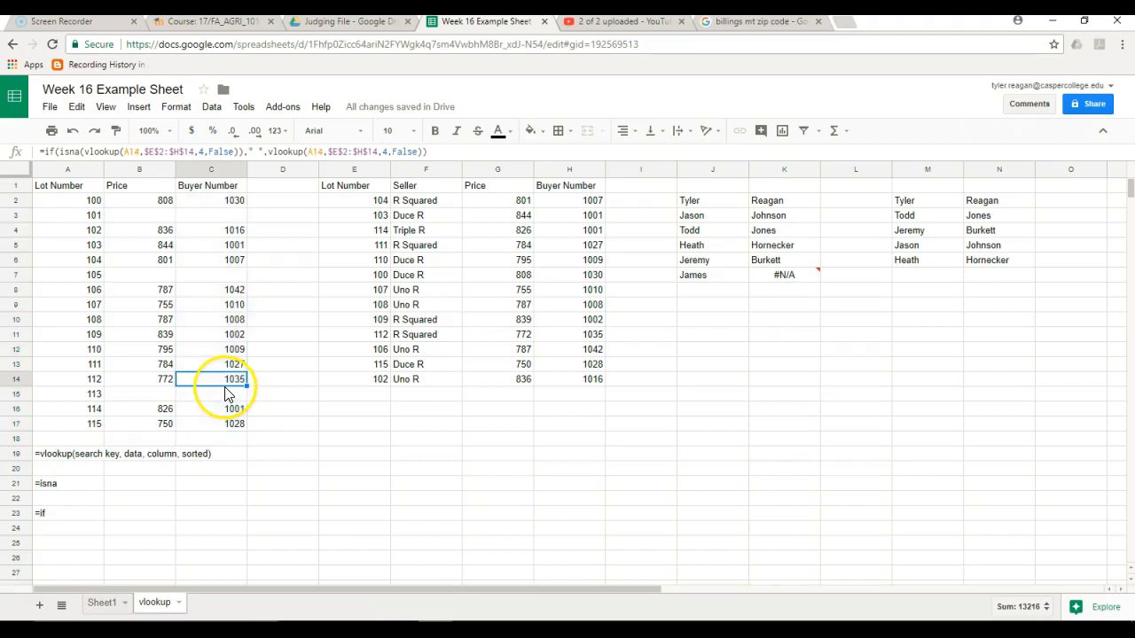
click(218, 277)
click(235, 215)
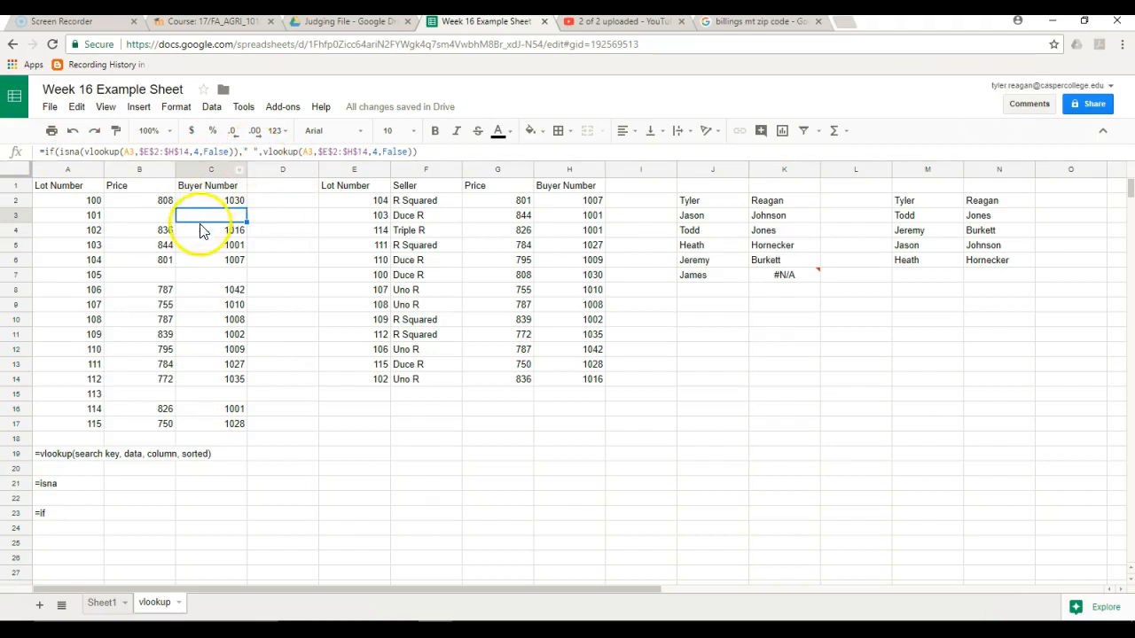
Strip C2's formula back to =vlookup(A2,$E$2:$H$14,4,False) by removing the IF and ISNA wrapper and the second lookup
click(186, 195)
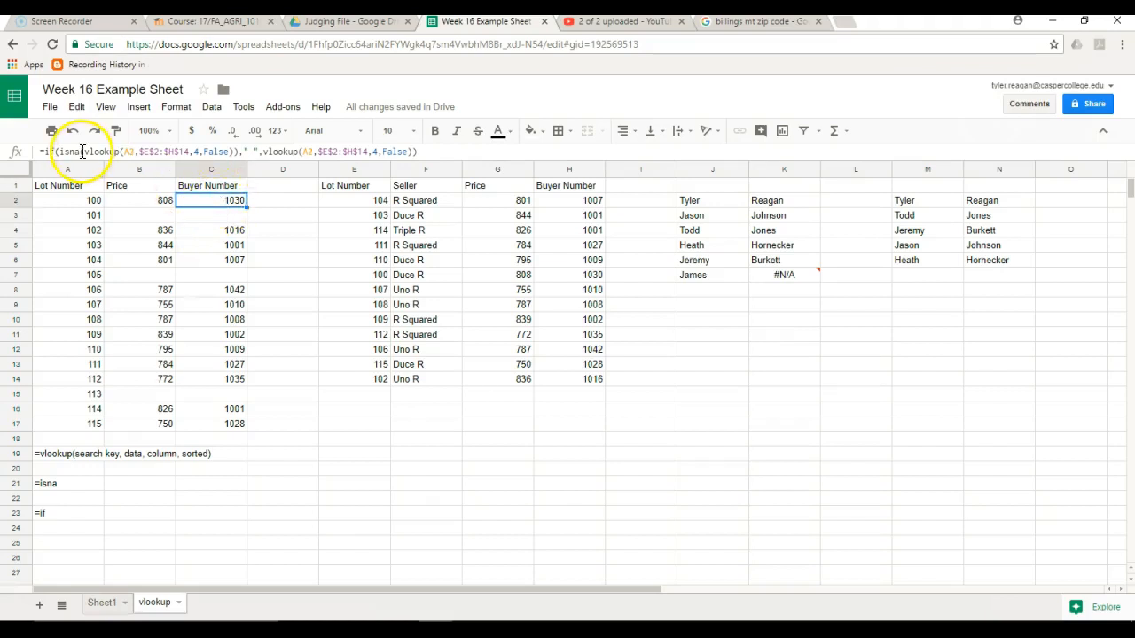
drag(82, 151, 49, 156)
key(BackSpace)
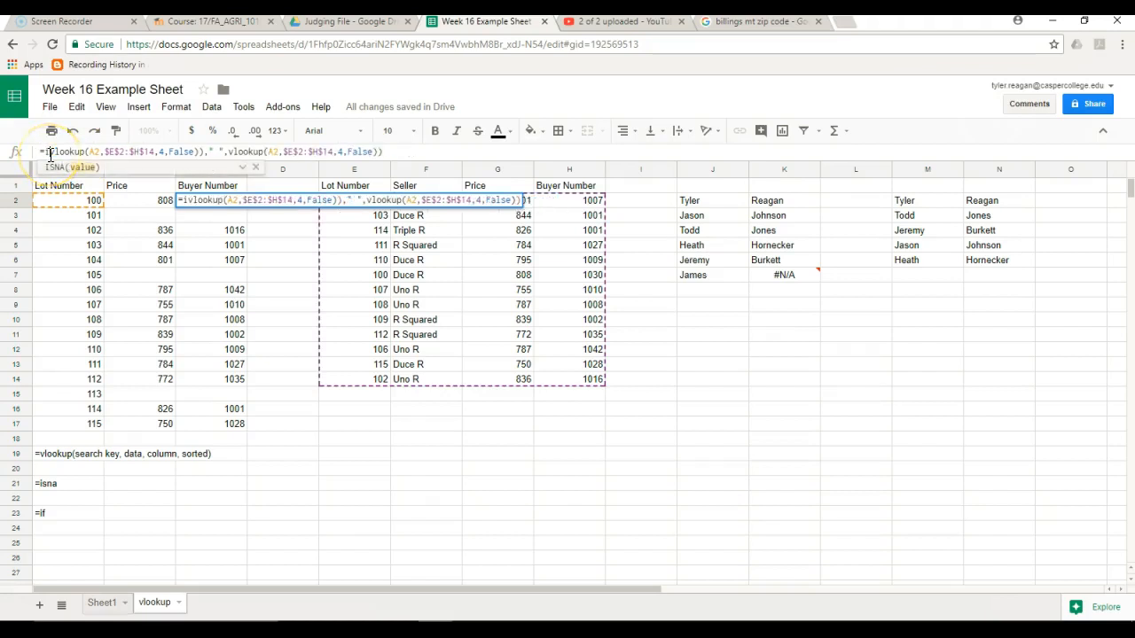
drag(195, 151, 418, 165)
key(BackSpace)
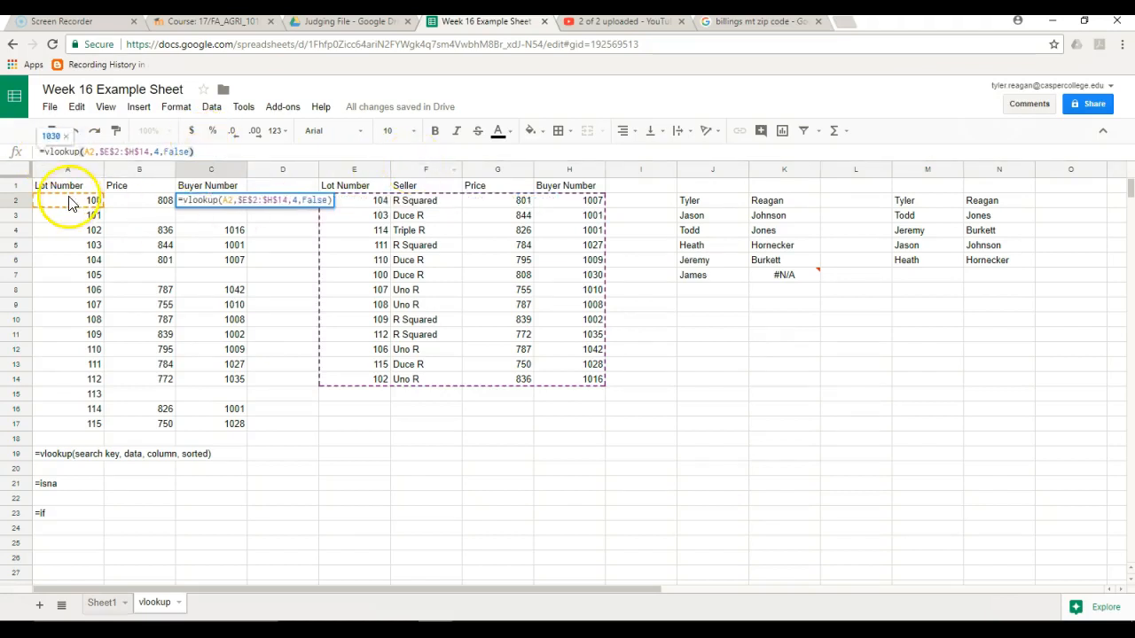
Insert if(isna( between the equals sign and the VLOOKUP in C2's formula
click(45, 155)
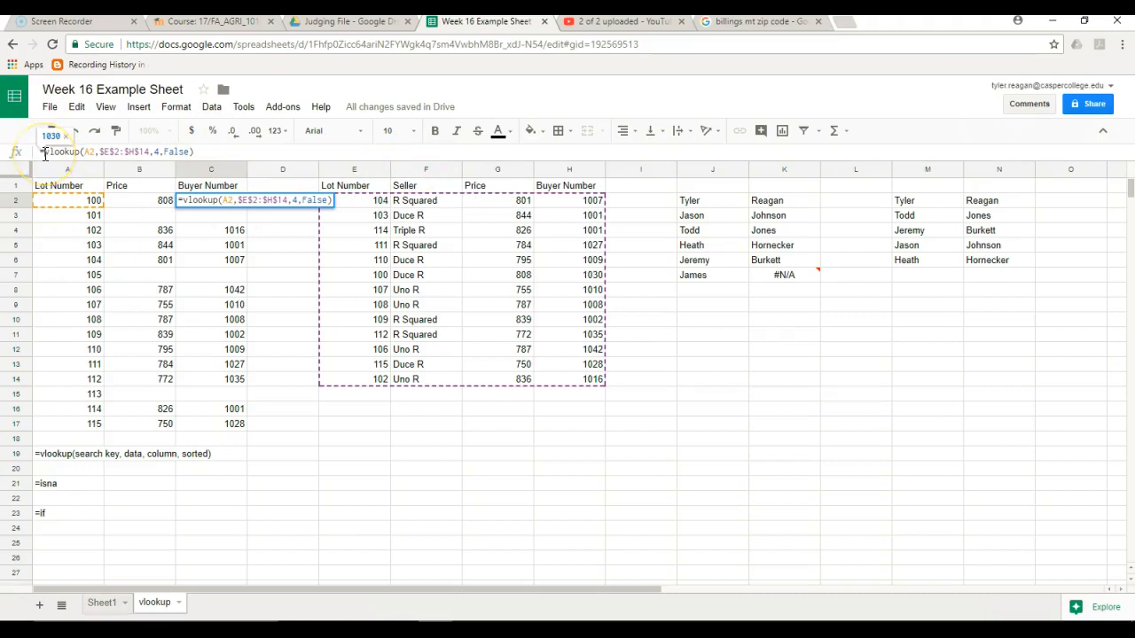
text(if()
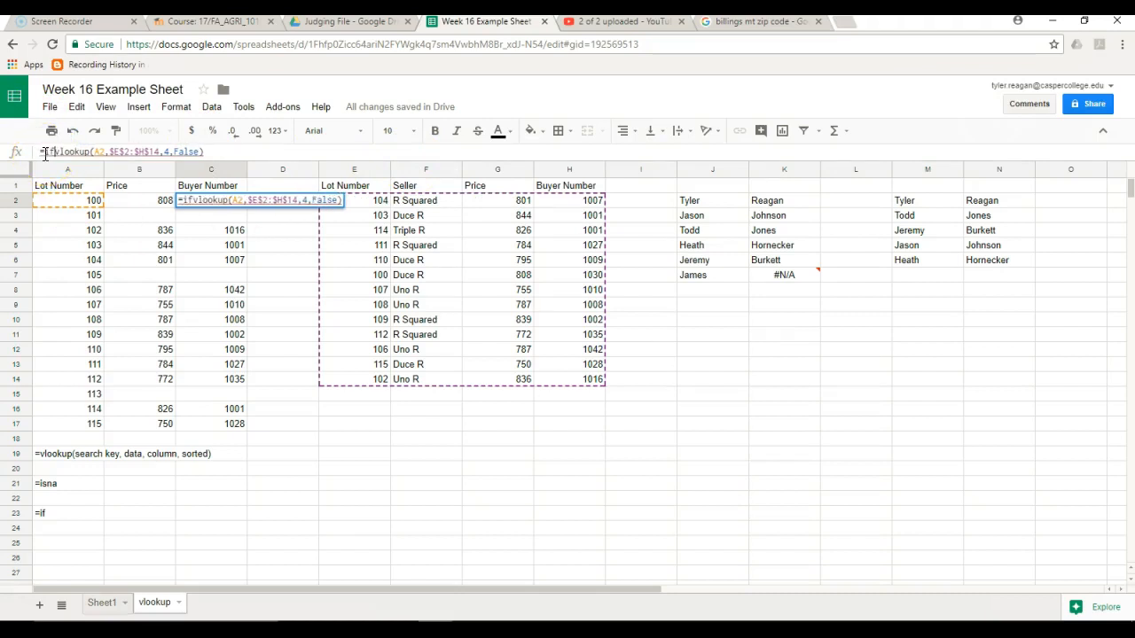
text(isna)
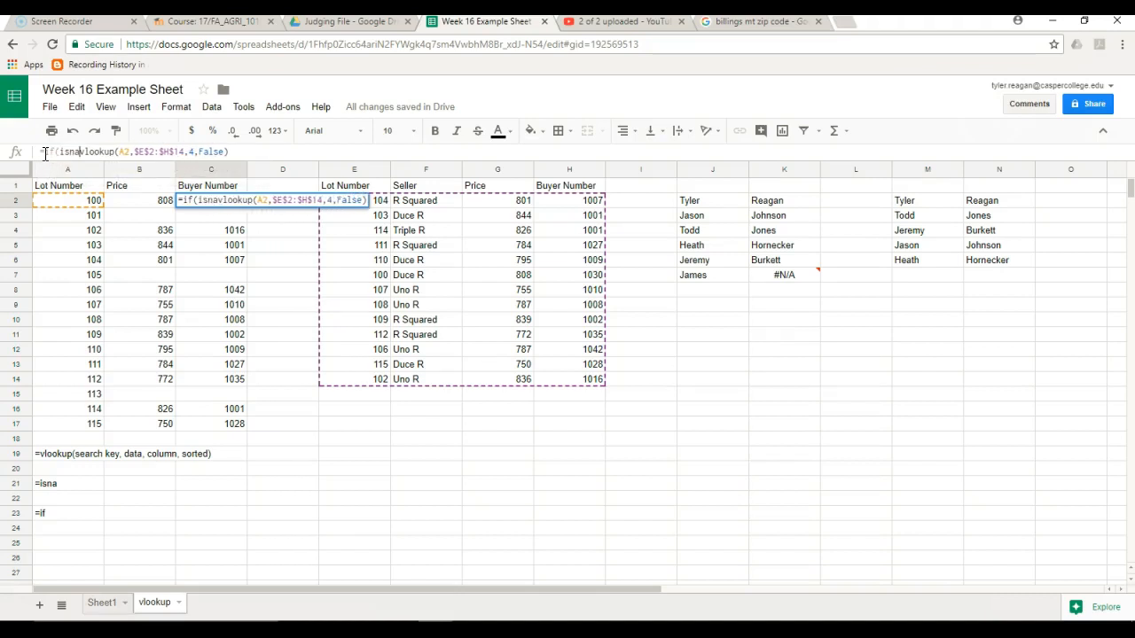
text(()
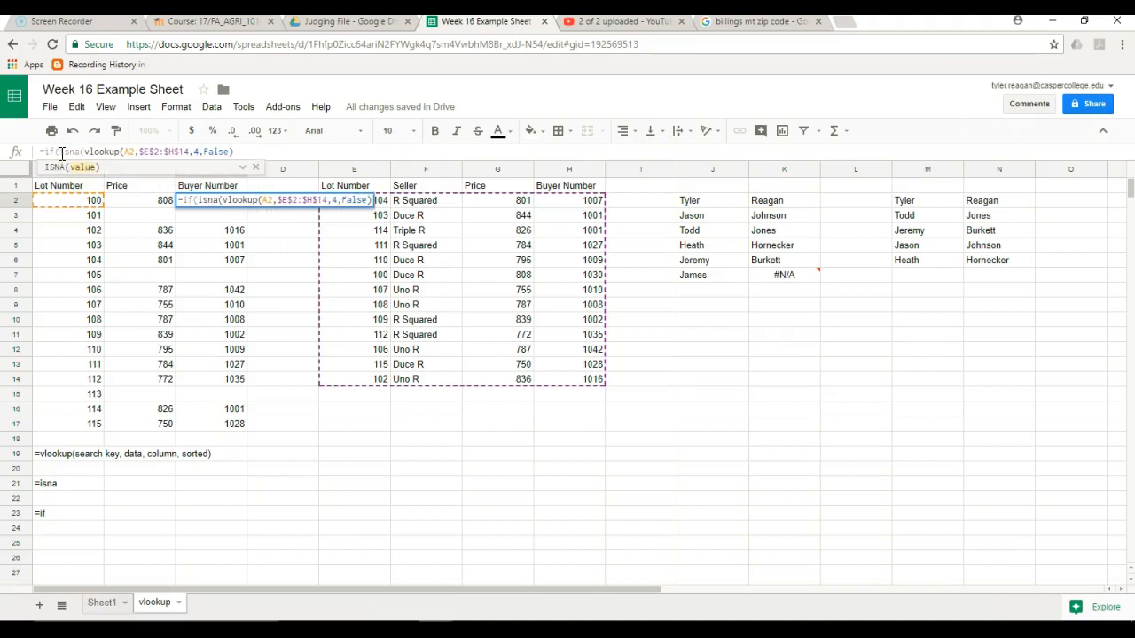
Copy the expression vlookup(A2,$E$2:$H$14,4,False) from within C2's formula
key(shift+Right)
key(shift+Right)
key(shift+Right)
key(shift+Right)
key(shift+Right)
key(shift+Right)
key(shift+Right)
key(shift+Right)
key(shift+Right)
key(shift+Right)
key(shift+Right)
key(shift+Right)
key(shift+Right)
key(shift+Right)
key(shift+Right)
key(shift+Right)
key(shift+Right)
key(shift+Right)
key(shift+Right)
key(shift+Right)
key(ctrl+c)
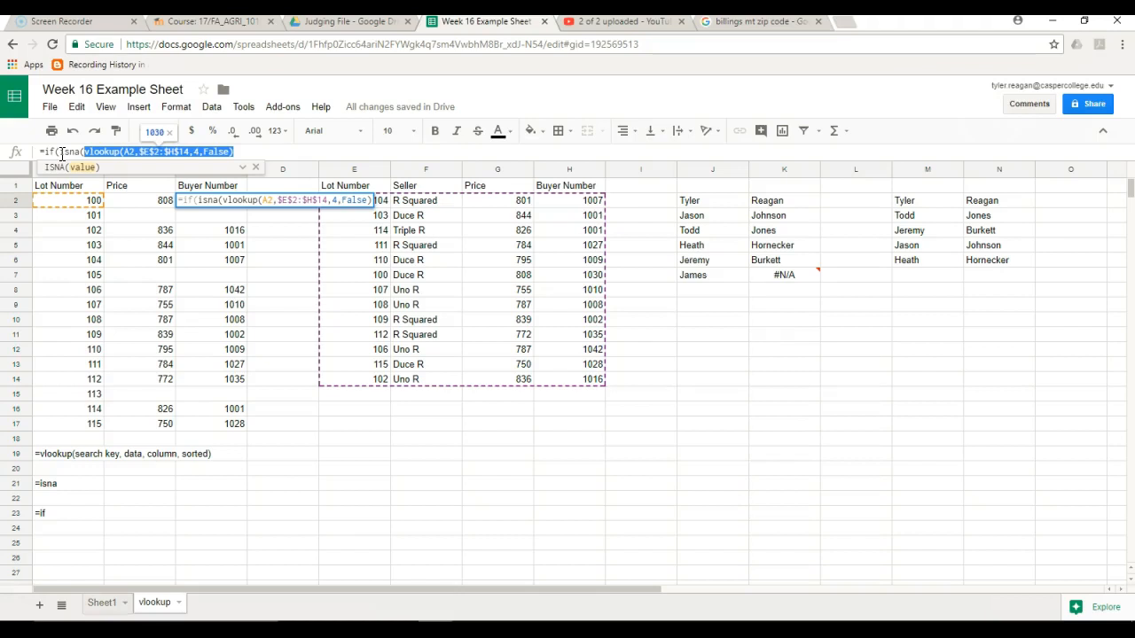
Add " " as the IF's value if true in C2 and close the ISNA test's parenthesis before it
key(Right)
text(,)
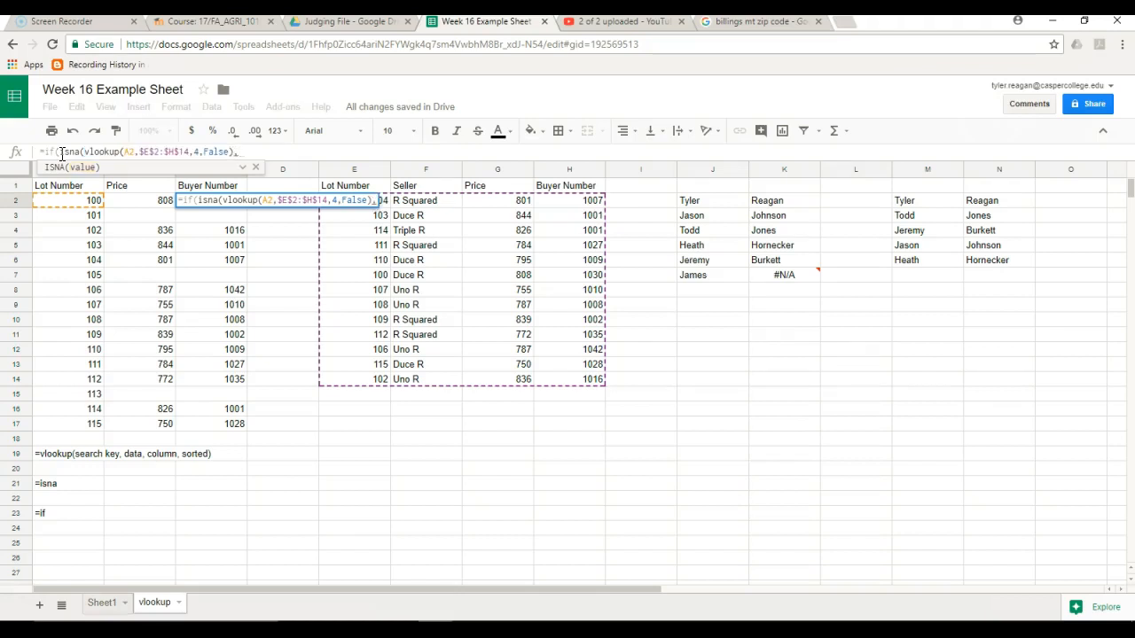
text(" ",)
click(233, 153)
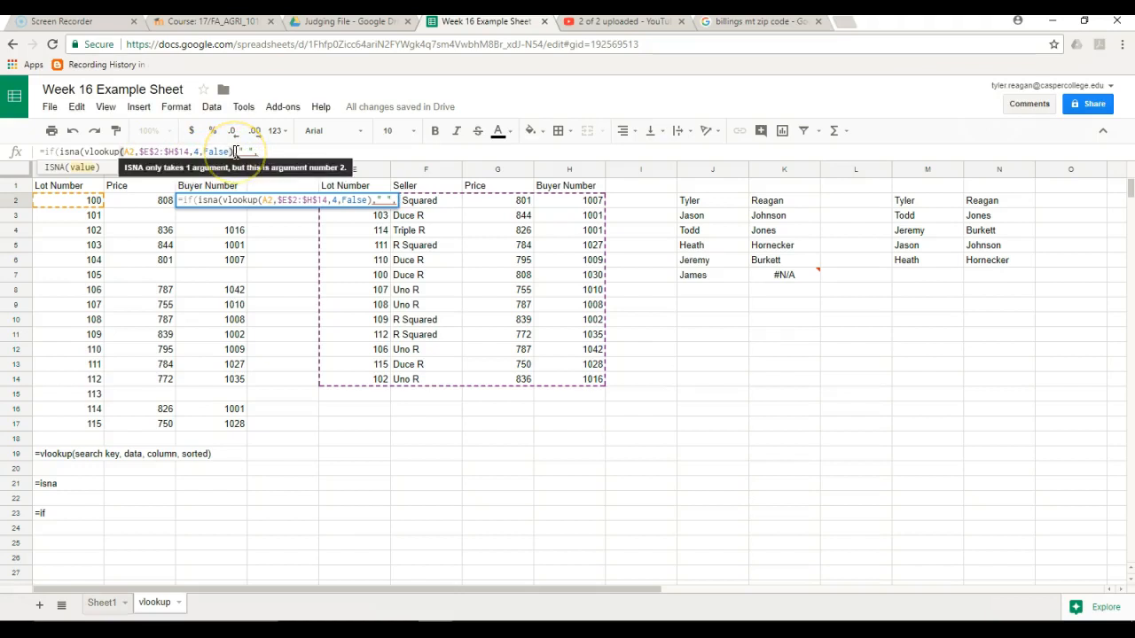
text())
click(292, 153)
text(,)
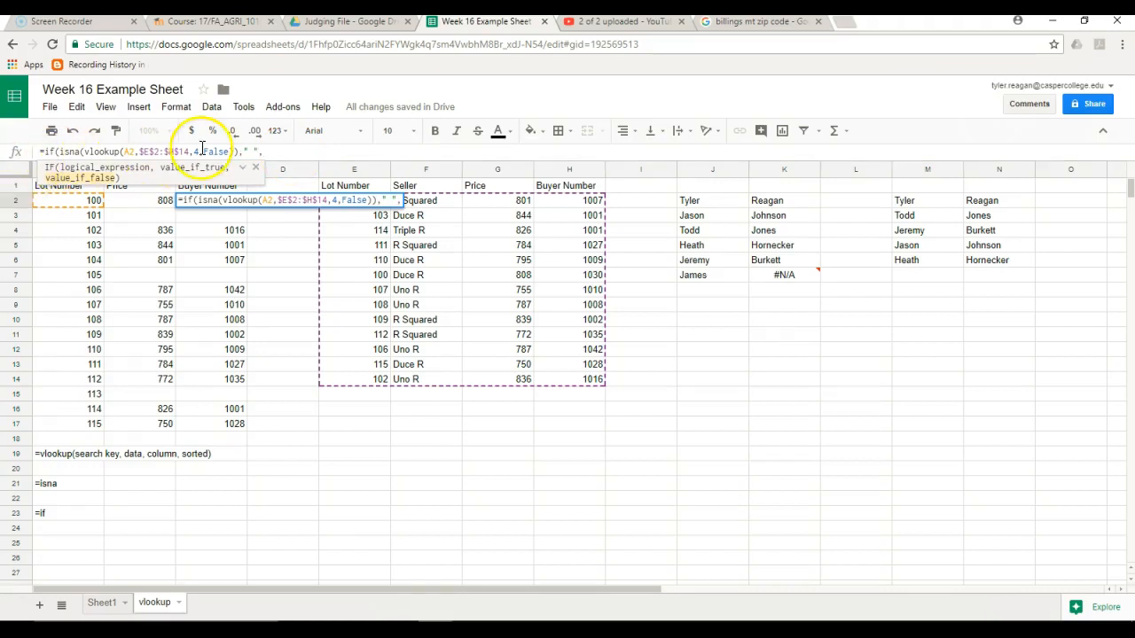
Paste the copied VLOOKUP as the IF's value if false, then close and enter C2's formula
key(ctrl+v)
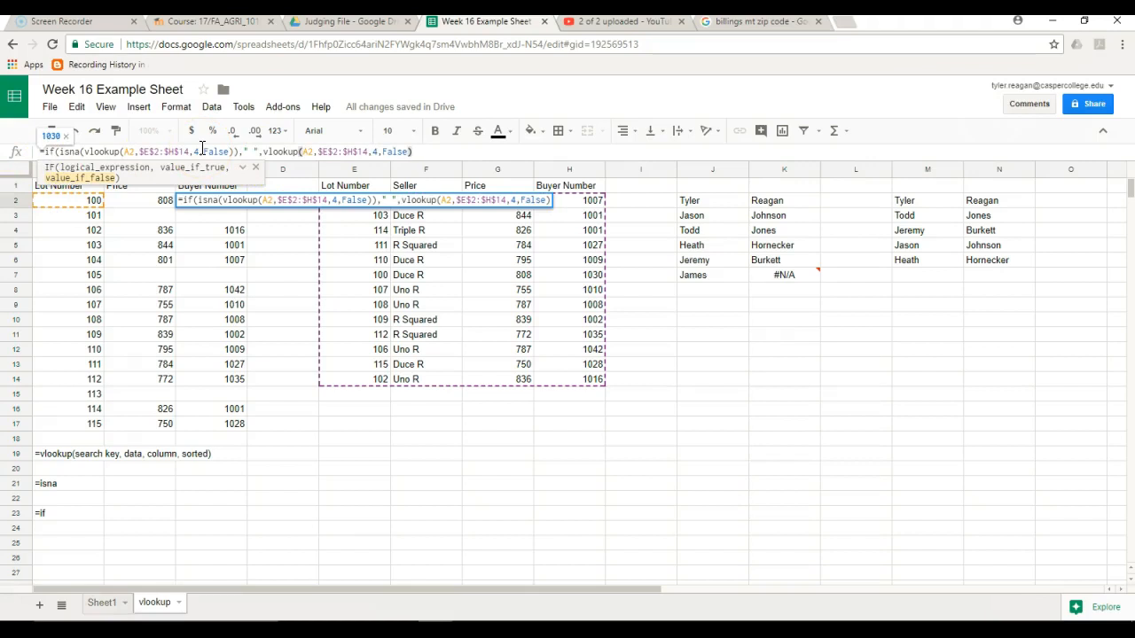
text())
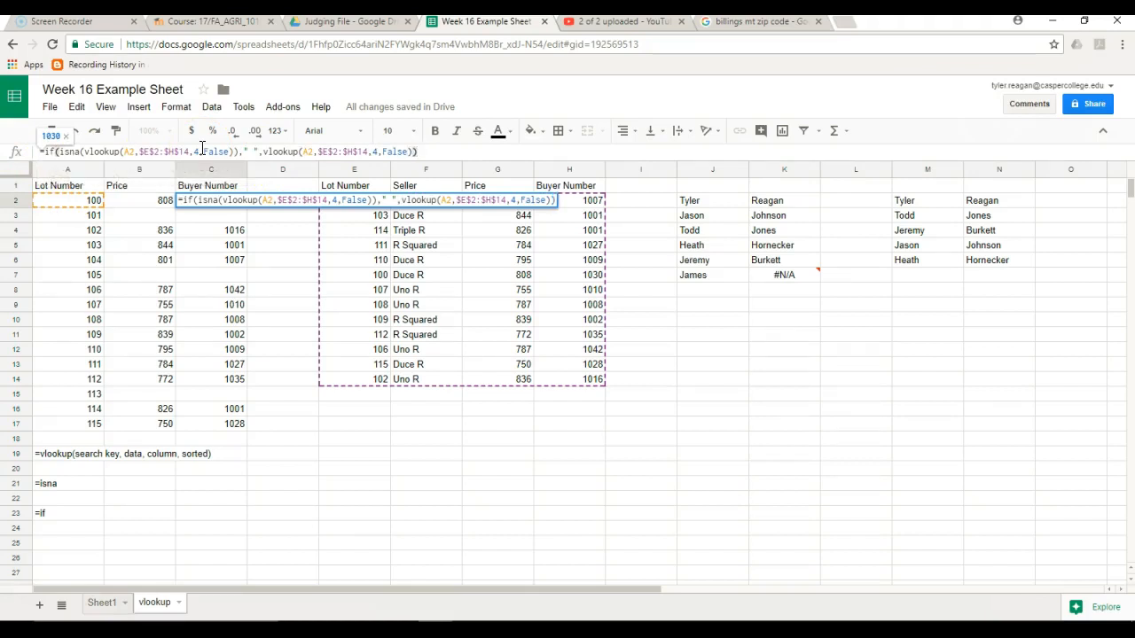
key(Return)
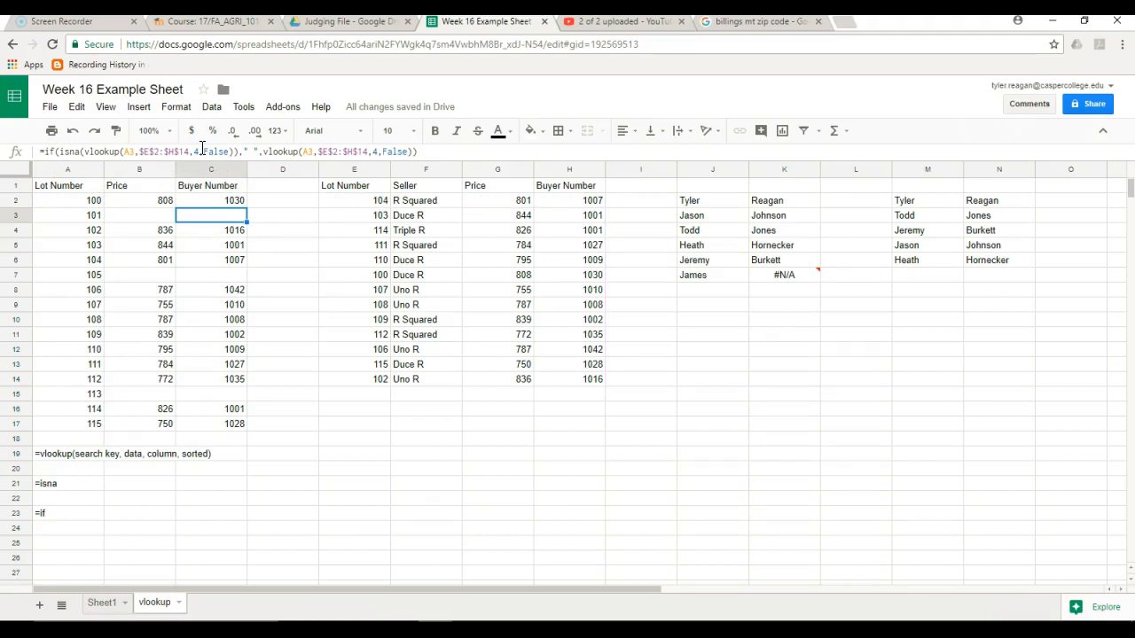